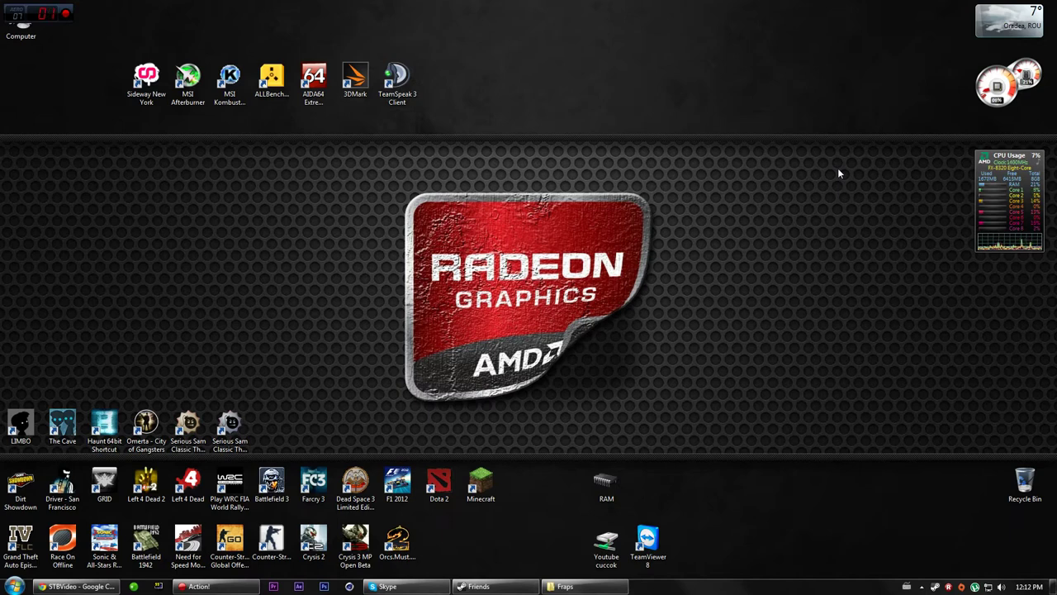
# Bring up Fraps and show its FPS page with the F11 benchmark and F12 overlay hotkeys
pyautogui.moveTo(1023, 486)
pyautogui.mouseDown()
pyautogui.moveTo(1022, 543)
pyautogui.moveTo(1013, 486)
pyautogui.mouseUp()
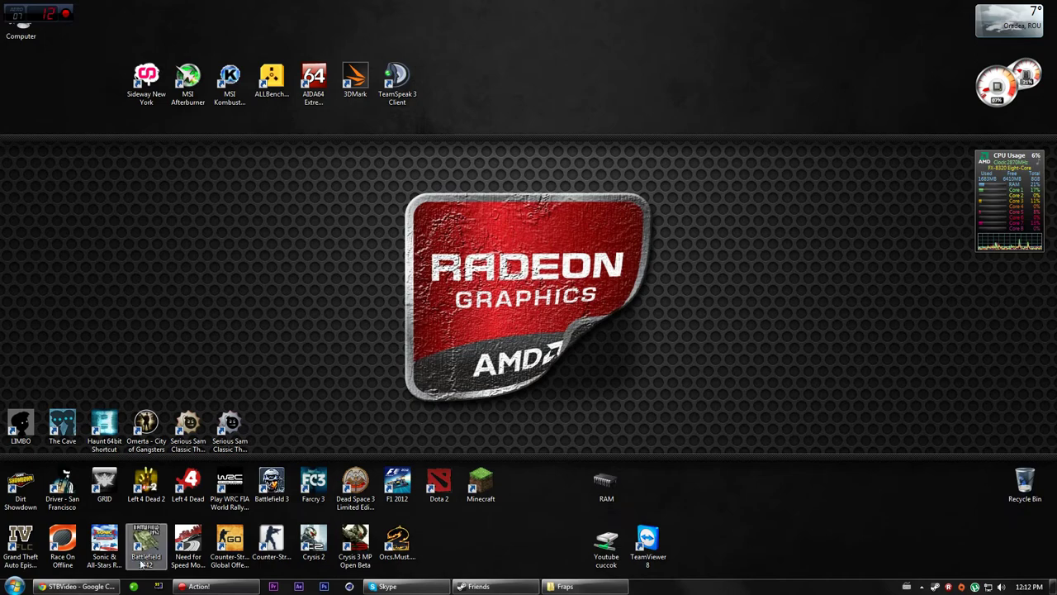
pyautogui.click(159, 585)
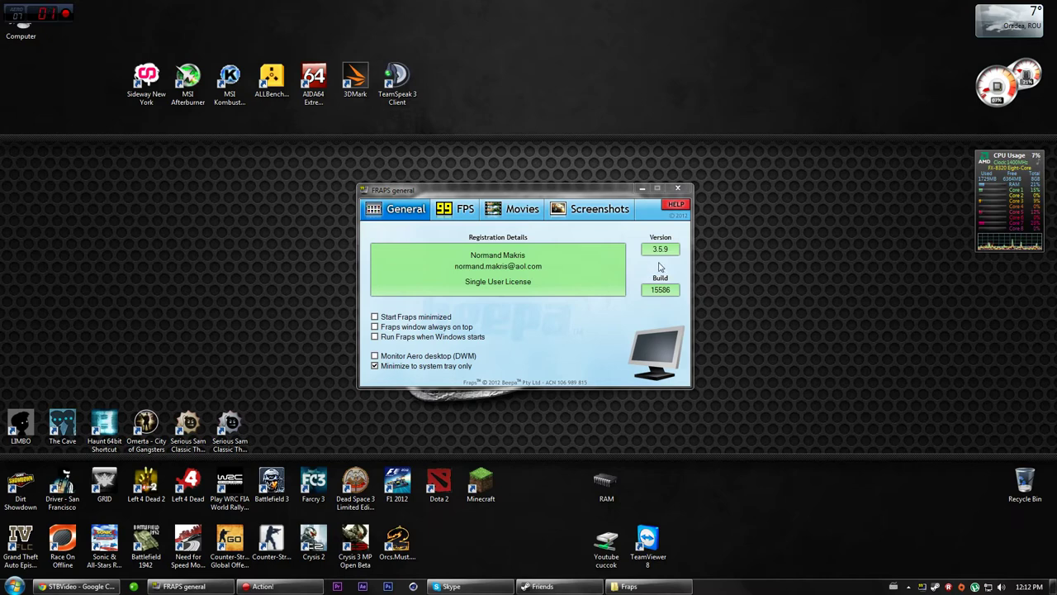
pyautogui.click(456, 206)
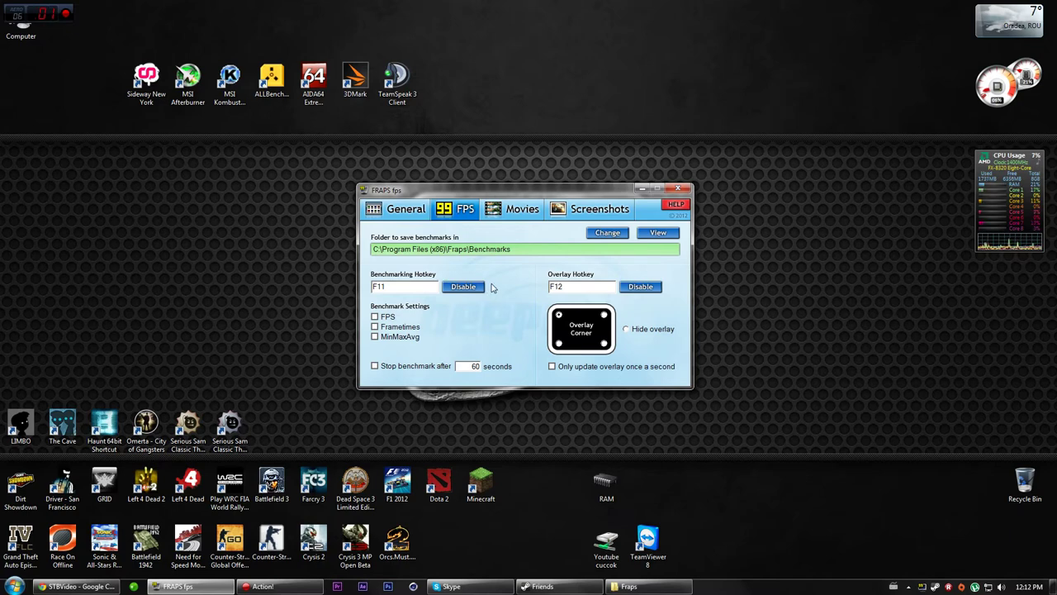
# Review the Fraps Movies options, then show the Screenshots page with F10 hotkey and JPG format
pyautogui.click(505, 210)
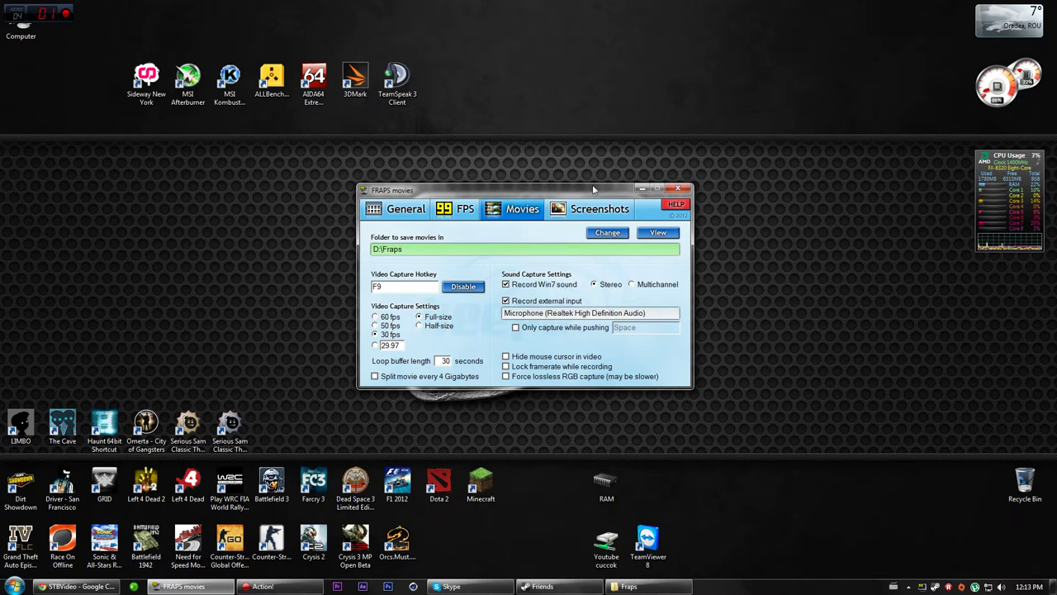
pyautogui.click(578, 208)
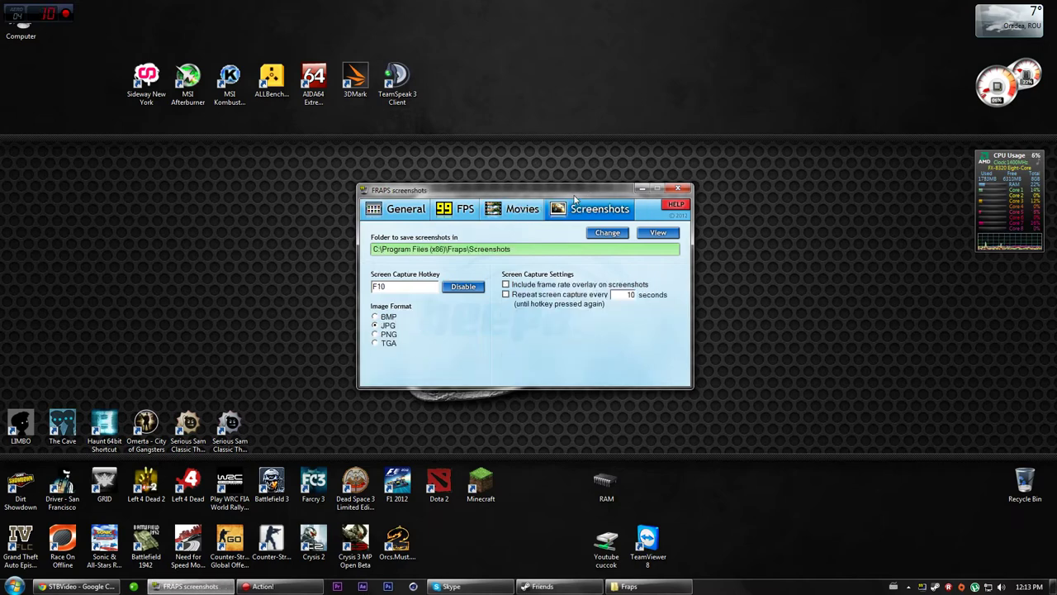
# Switch the screenshot format to PNG and back to JPG, then exit Fraps
pyautogui.click(381, 334)
pyautogui.click(378, 326)
pyautogui.click(512, 211)
pyautogui.click(390, 214)
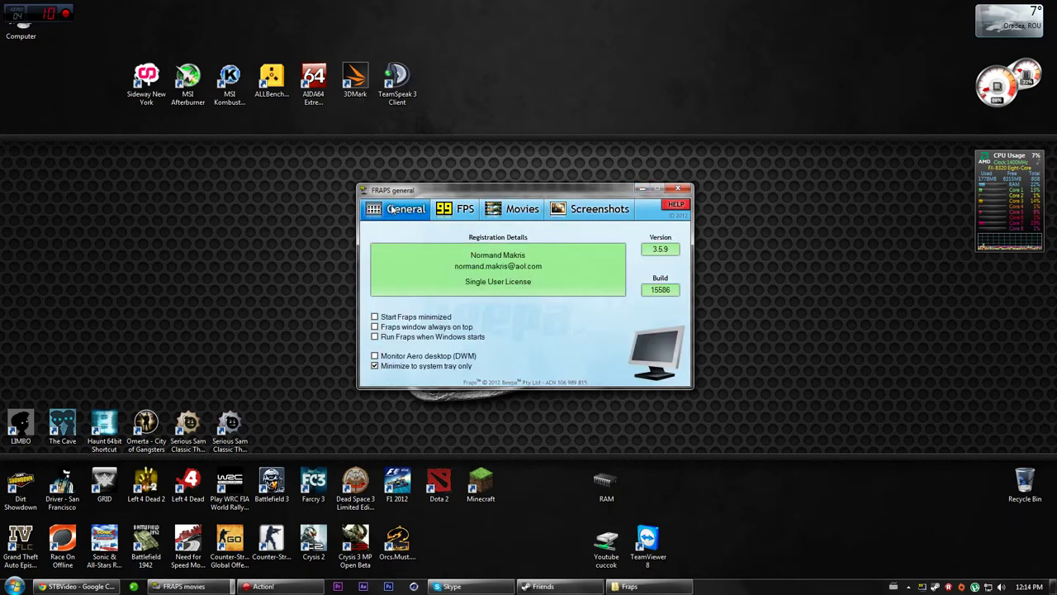
pyautogui.click(678, 189)
pyautogui.click(584, 339)
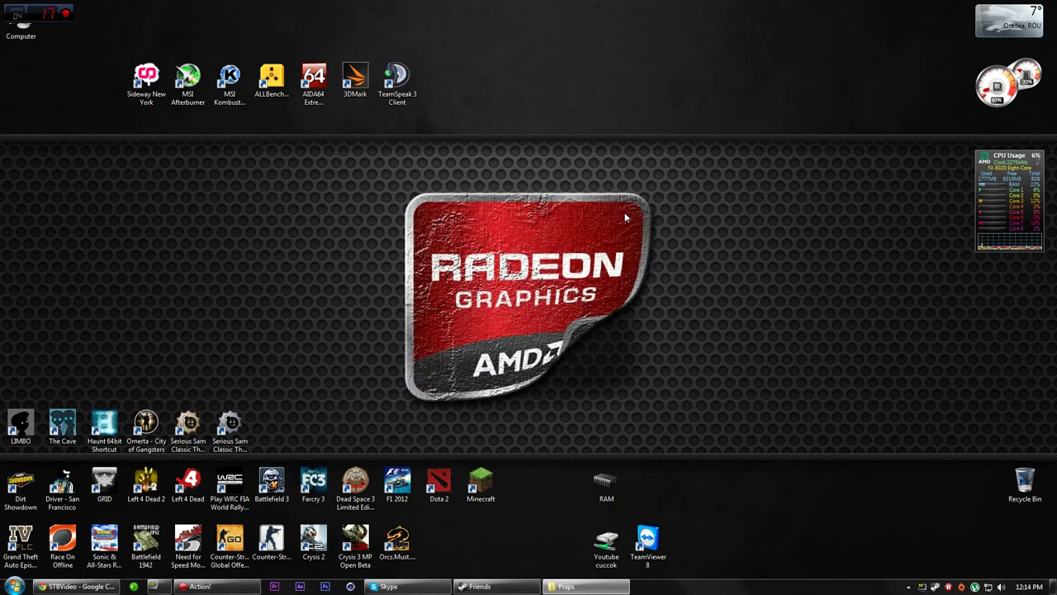
# Dismiss the desktop context menu and launch Premiere Pro CS6
pyautogui.rightClick(672, 175)
pyautogui.click(702, 213)
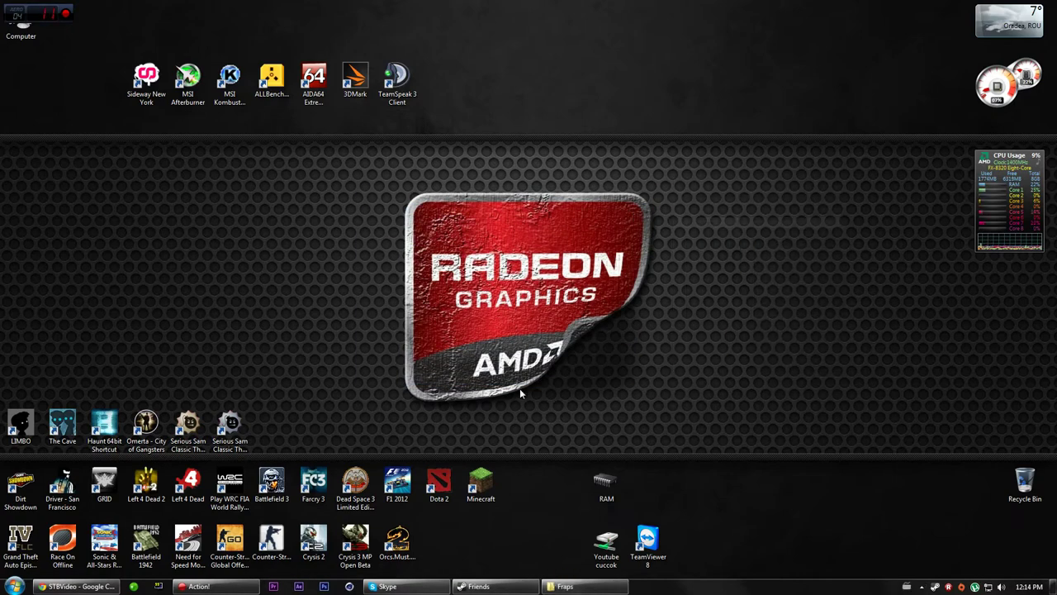
pyautogui.click(273, 585)
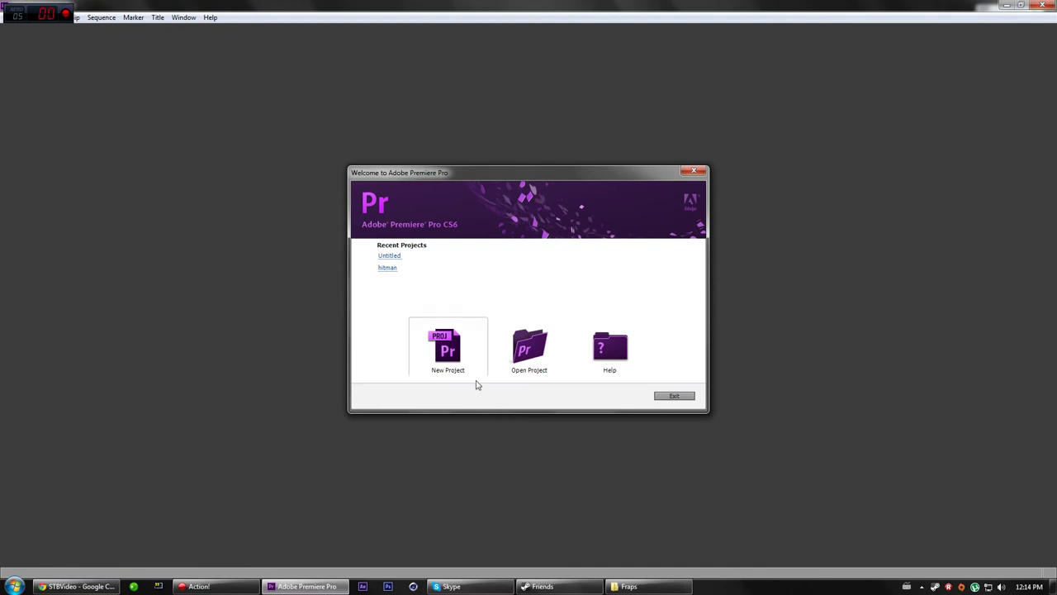
# Create a new project named teszt after checking its scratch disk locations
pyautogui.click(448, 353)
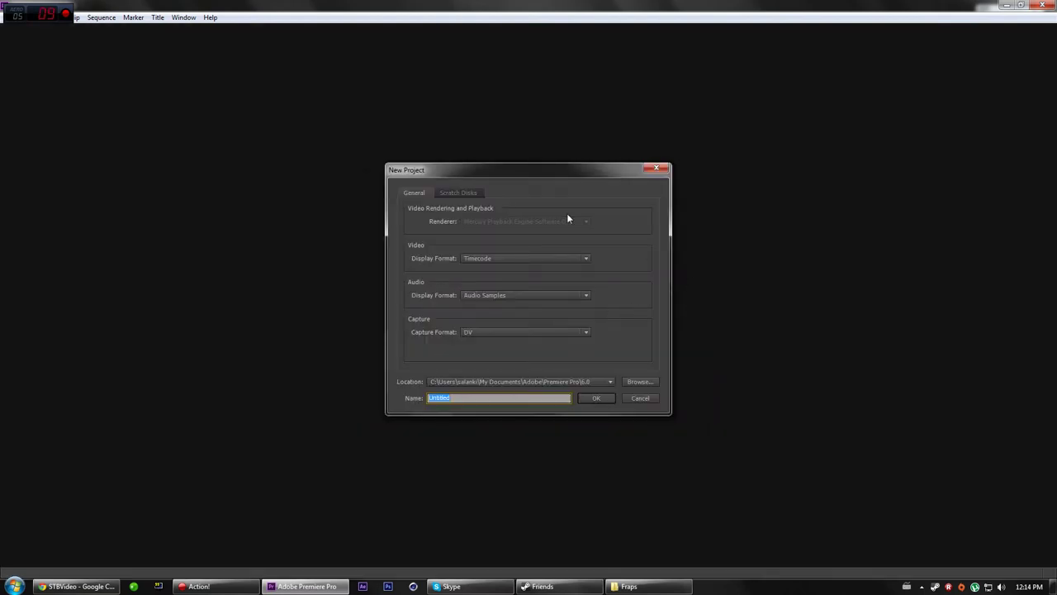
pyautogui.click(456, 193)
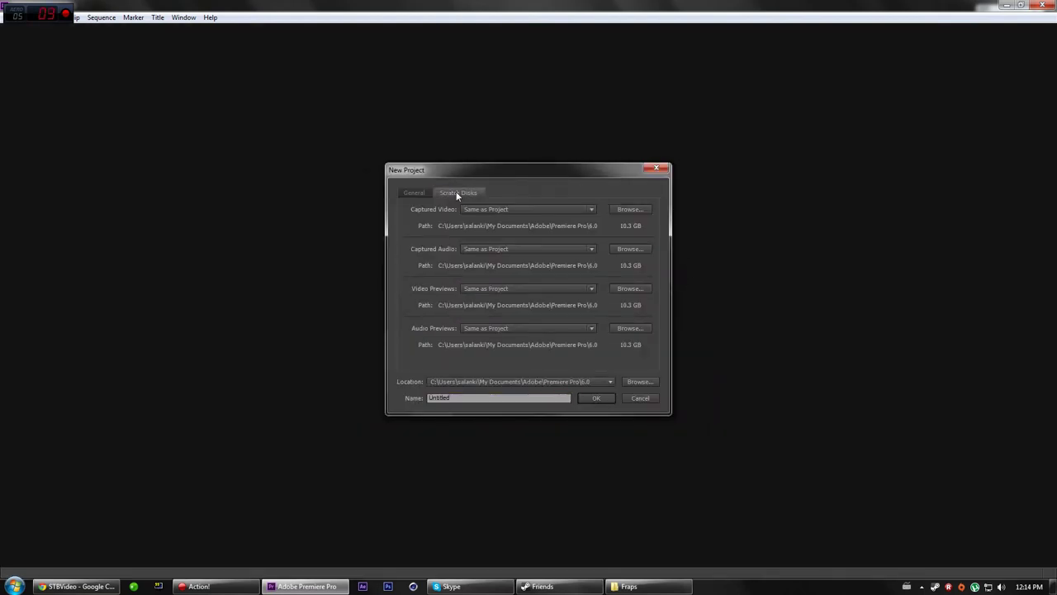
pyautogui.click(465, 399)
pyautogui.doubleClick(465, 398)
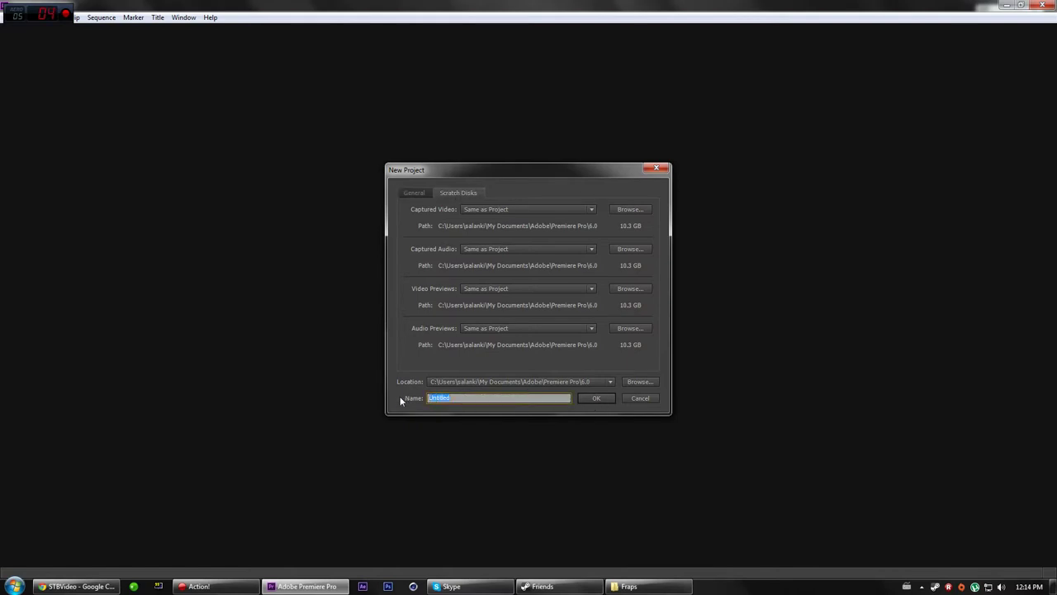
pyautogui.write('teszt')
pyautogui.click(596, 398)
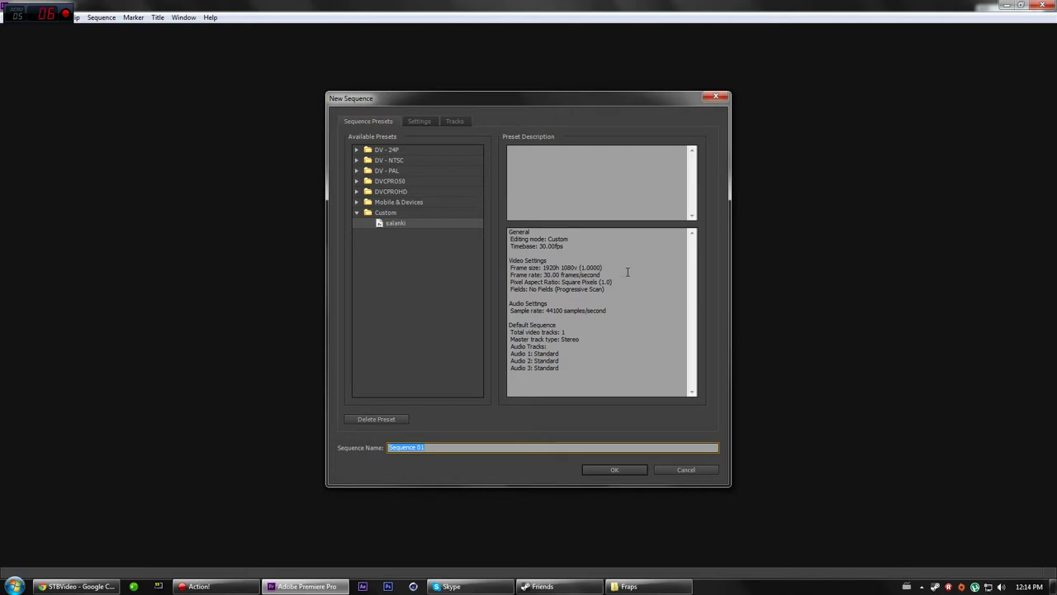
# Pick the DV - PAL Widescreen 48kHz preset and view its settings (25 fps, 16:9, 48000 Hz)
pyautogui.click(417, 122)
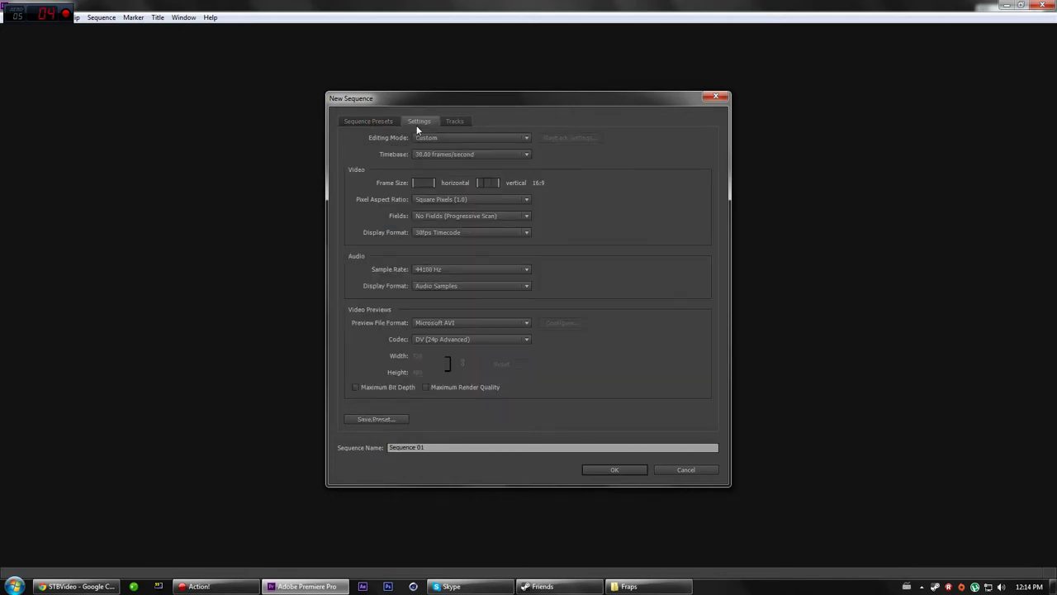
pyautogui.click(371, 121)
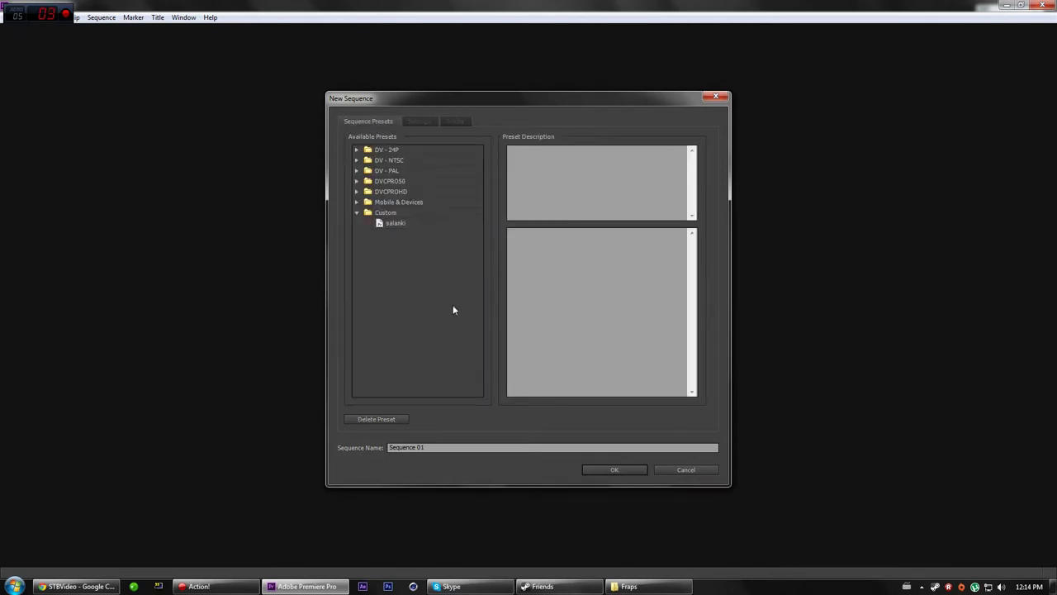
pyautogui.click(398, 180)
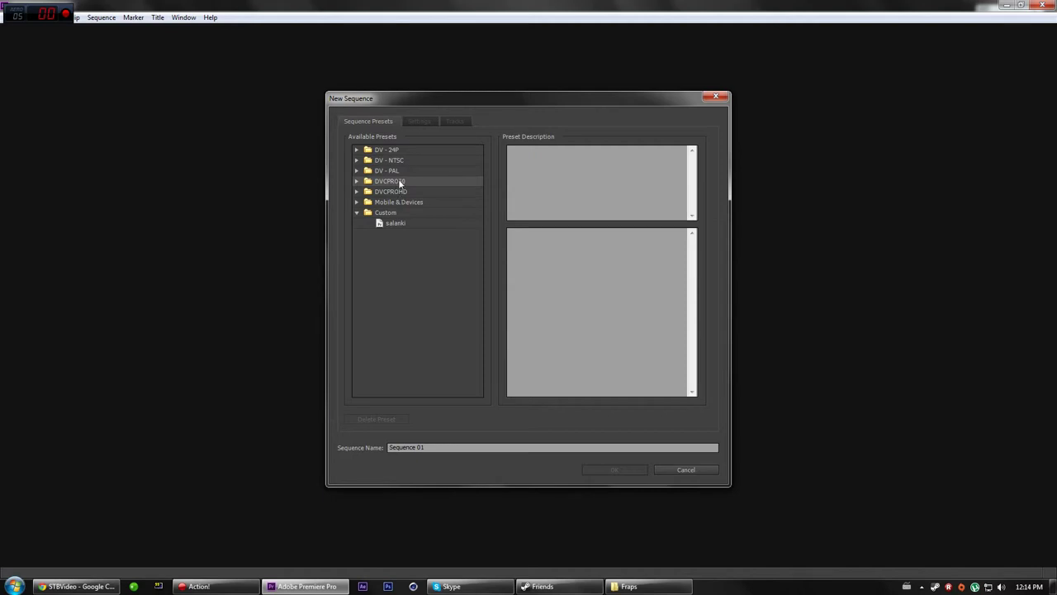
pyautogui.doubleClick(399, 182)
pyautogui.doubleClick(388, 171)
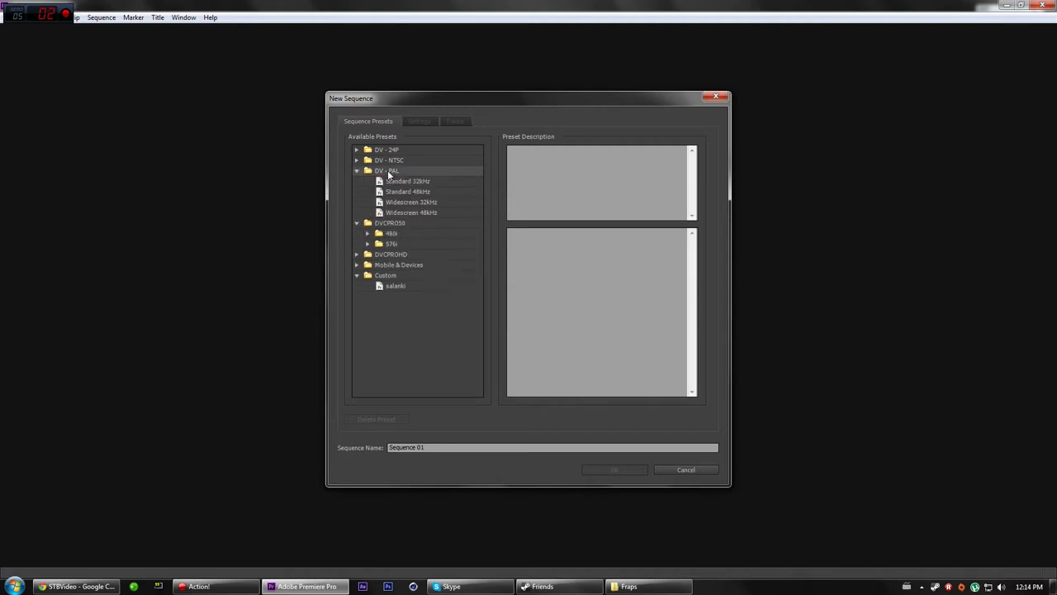
pyautogui.doubleClick(388, 172)
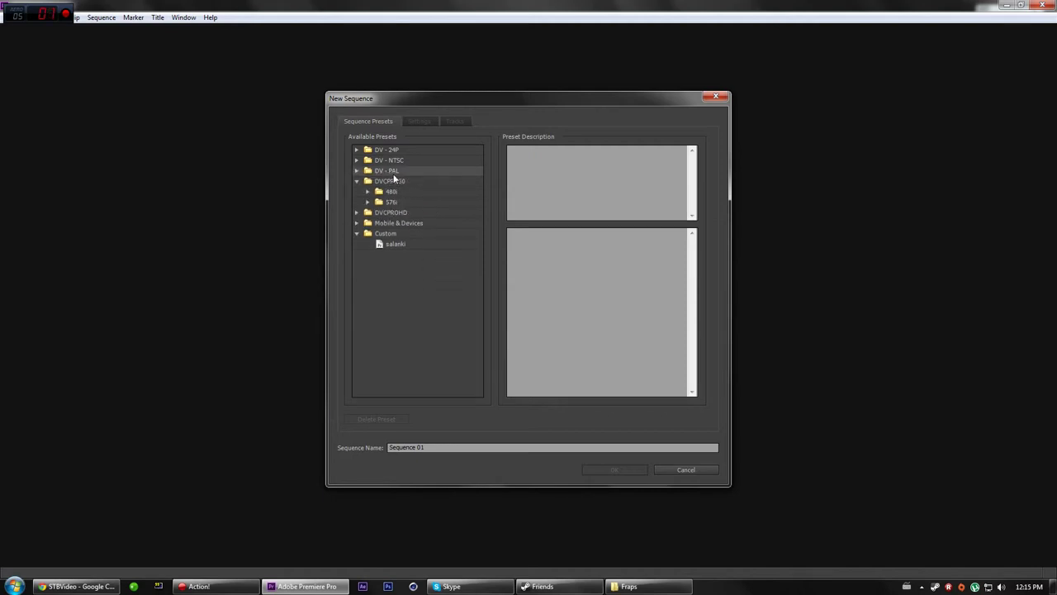
pyautogui.doubleClick(394, 170)
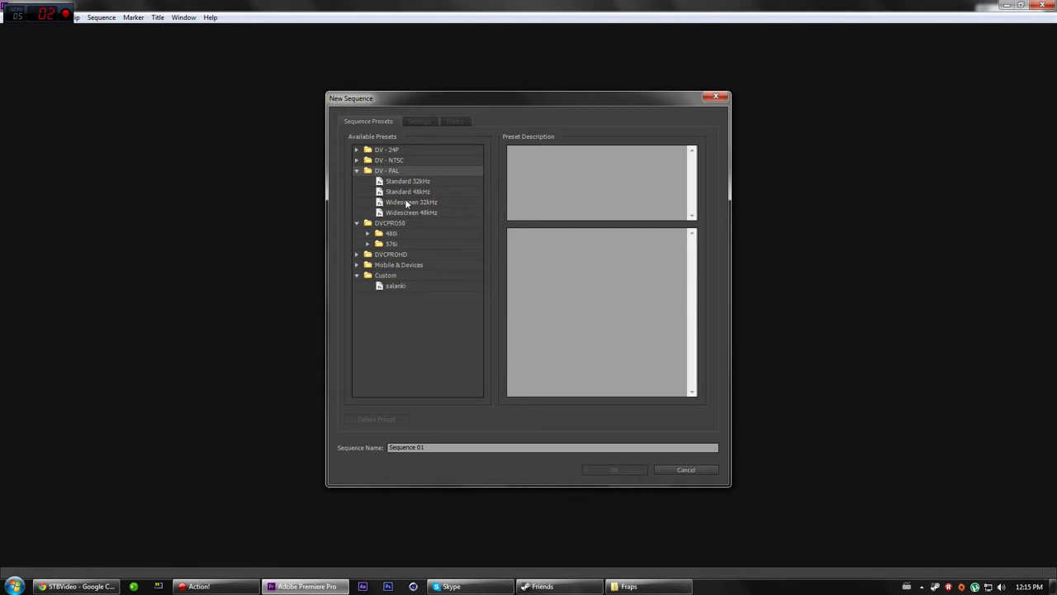
pyautogui.click(407, 204)
pyautogui.click(406, 190)
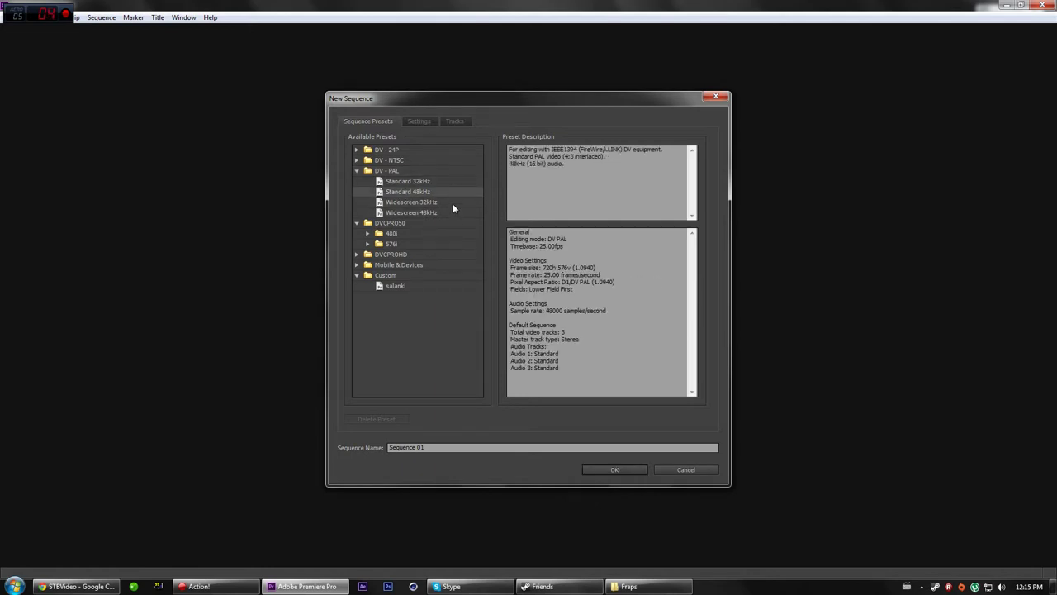
pyautogui.click(434, 212)
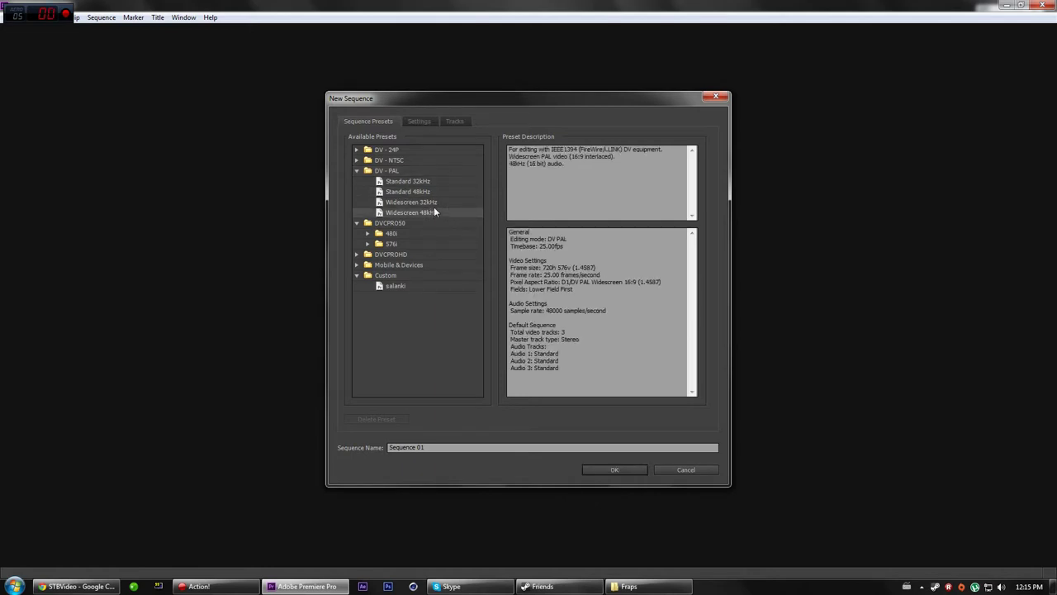
pyautogui.click(420, 122)
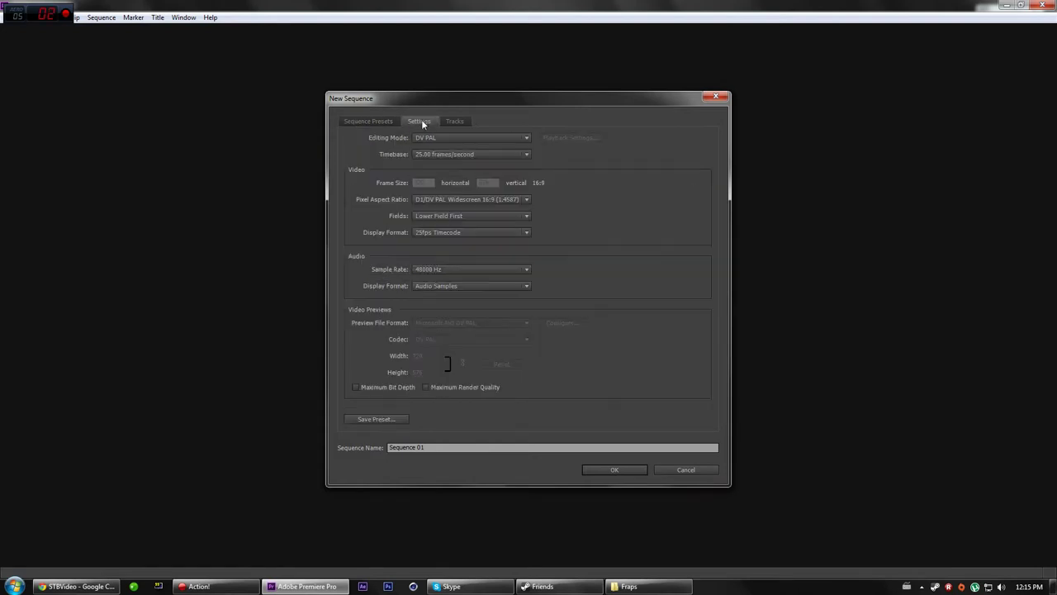
# Set editing mode to Custom, timebase 30.00 fps, and frame size 1920x1080
pyautogui.click(524, 137)
pyautogui.click(467, 151)
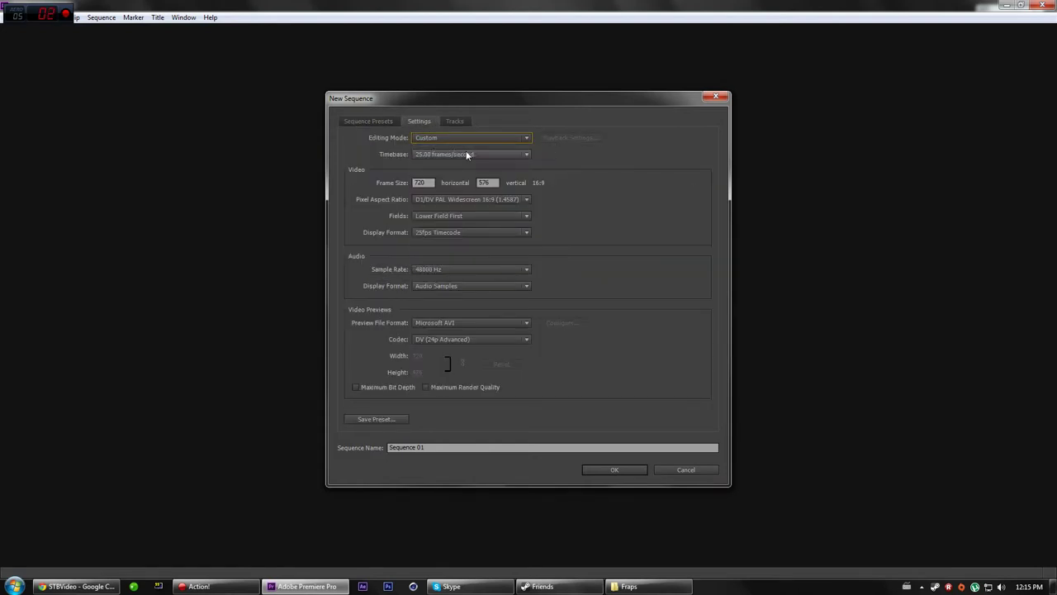
pyautogui.click(465, 154)
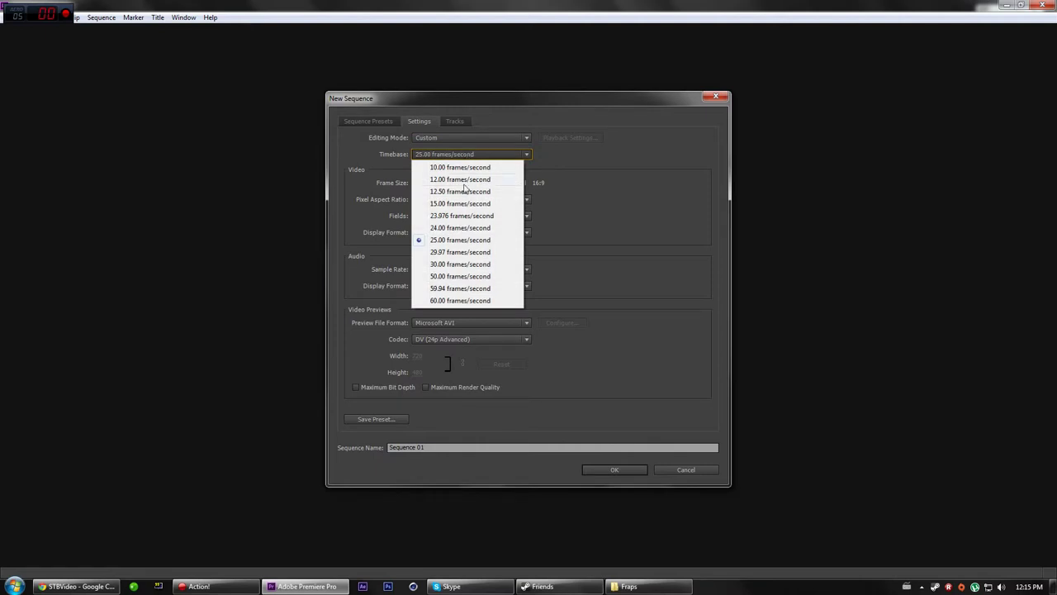
pyautogui.click(459, 264)
pyautogui.doubleClick(423, 183)
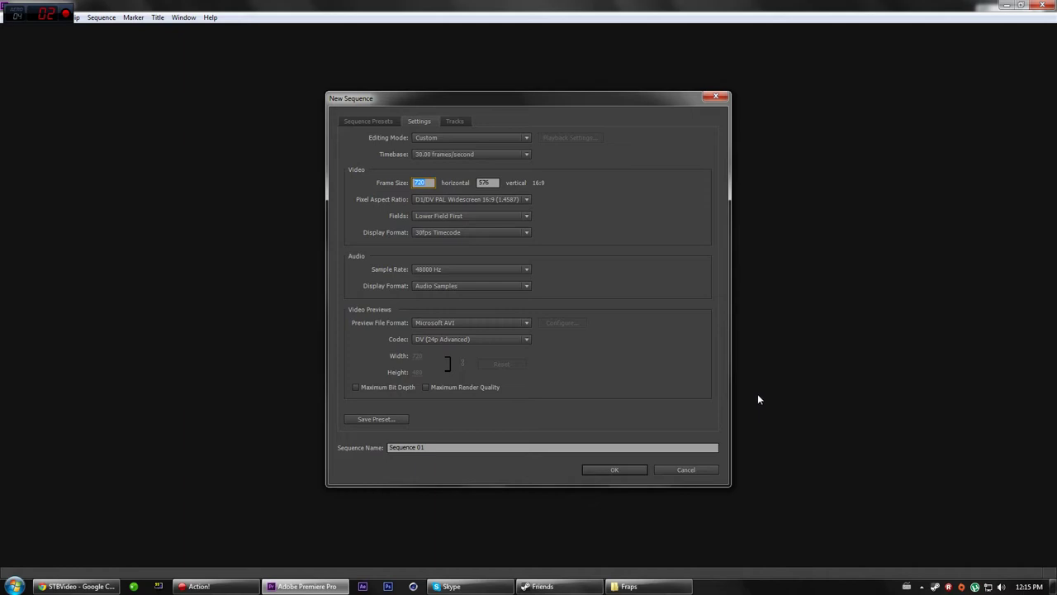
pyautogui.write('1920')
pyautogui.press('Tab')
pyautogui.write('1')
pyautogui.click(613, 215)
# Use Square Pixels (1.0), No Fields (Progressive Scan), and 44100 Hz audio sample rate
pyautogui.click(502, 199)
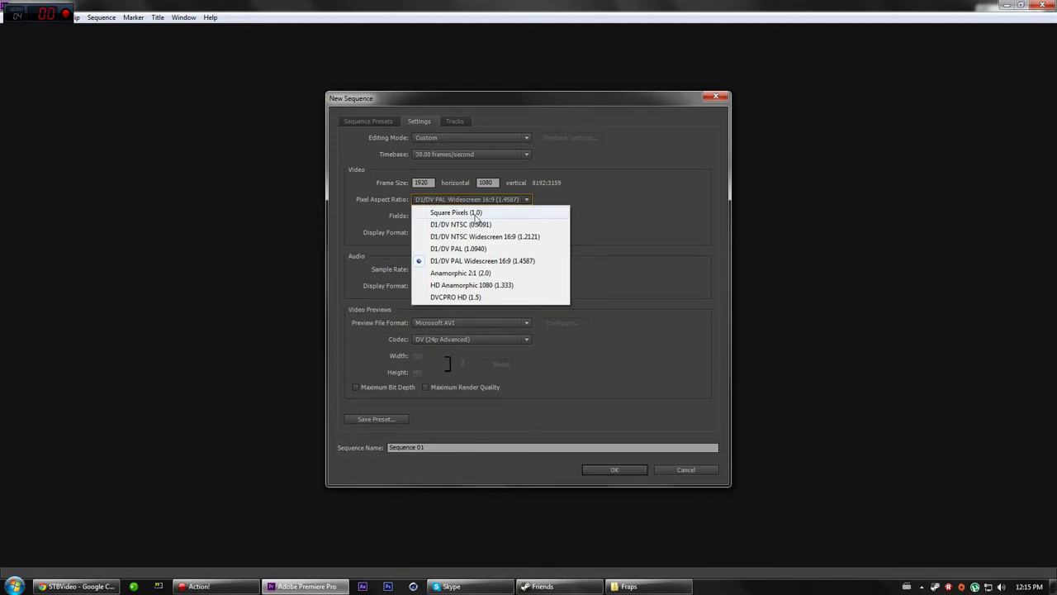
pyautogui.click(455, 212)
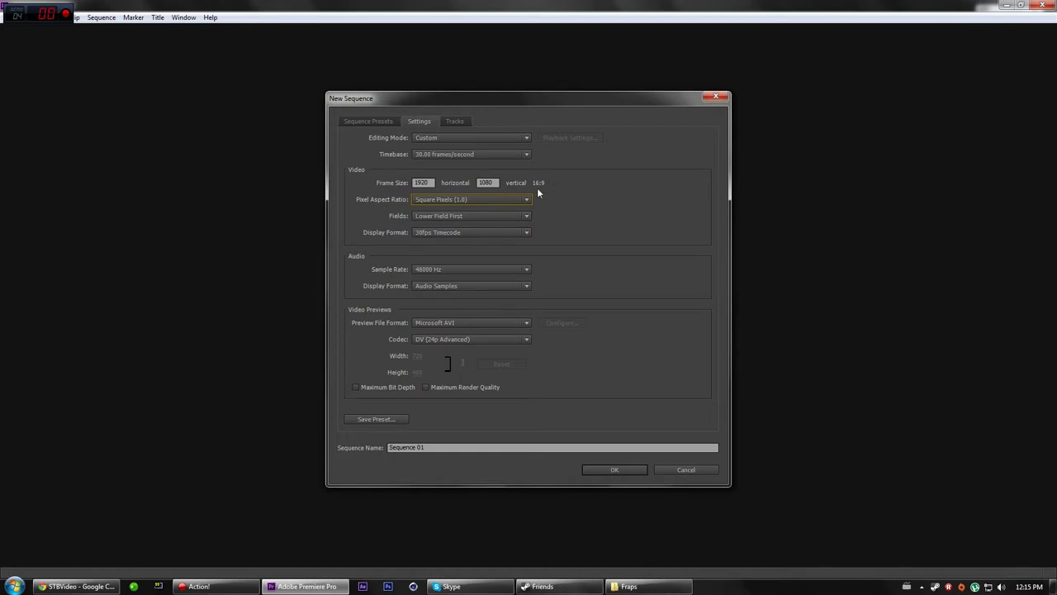
pyautogui.click(522, 216)
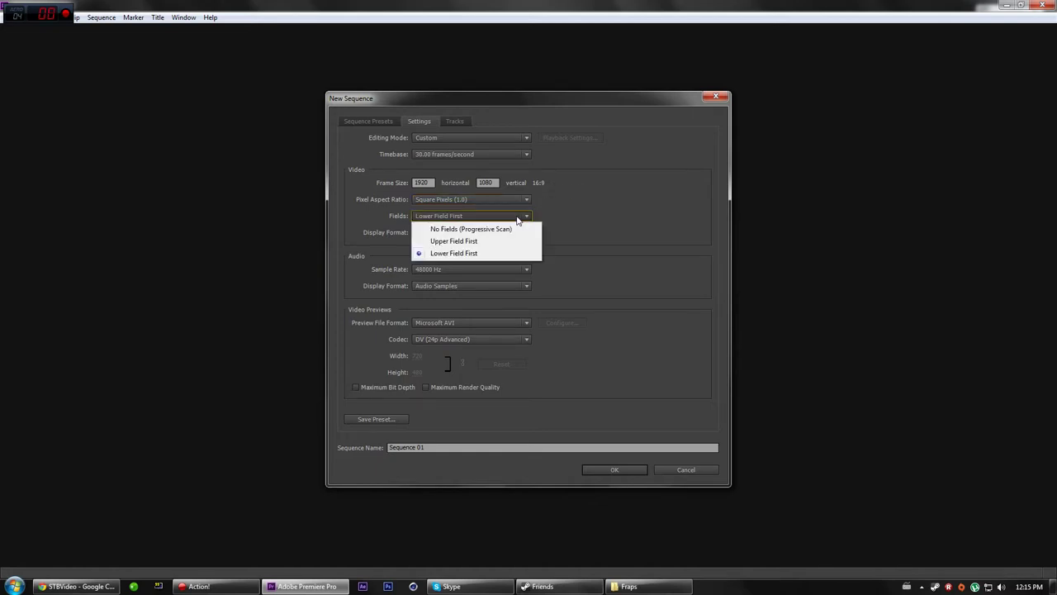
pyautogui.click(481, 229)
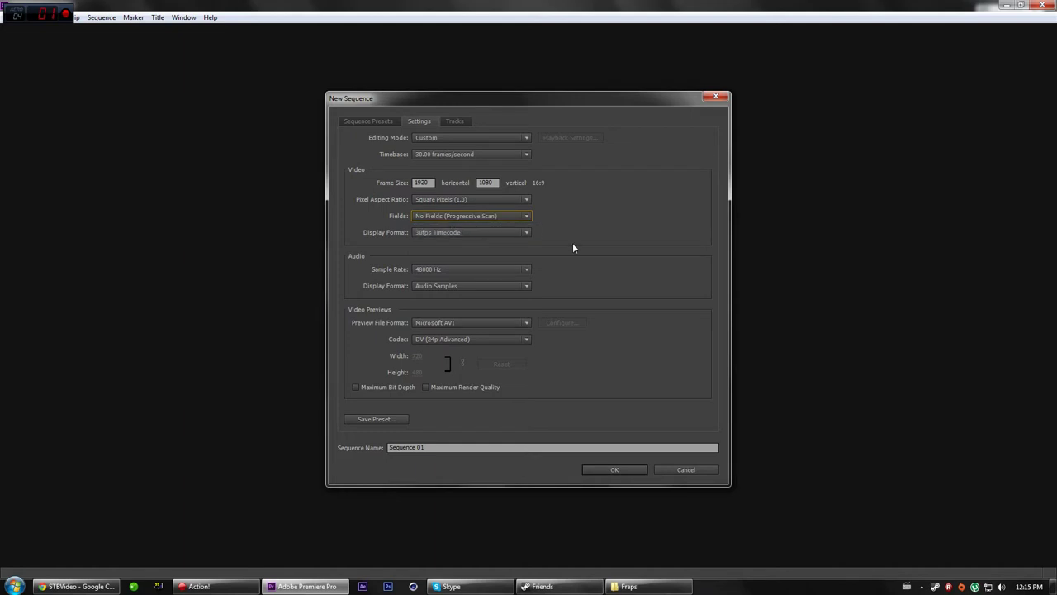
pyautogui.click(520, 234)
pyautogui.click(518, 240)
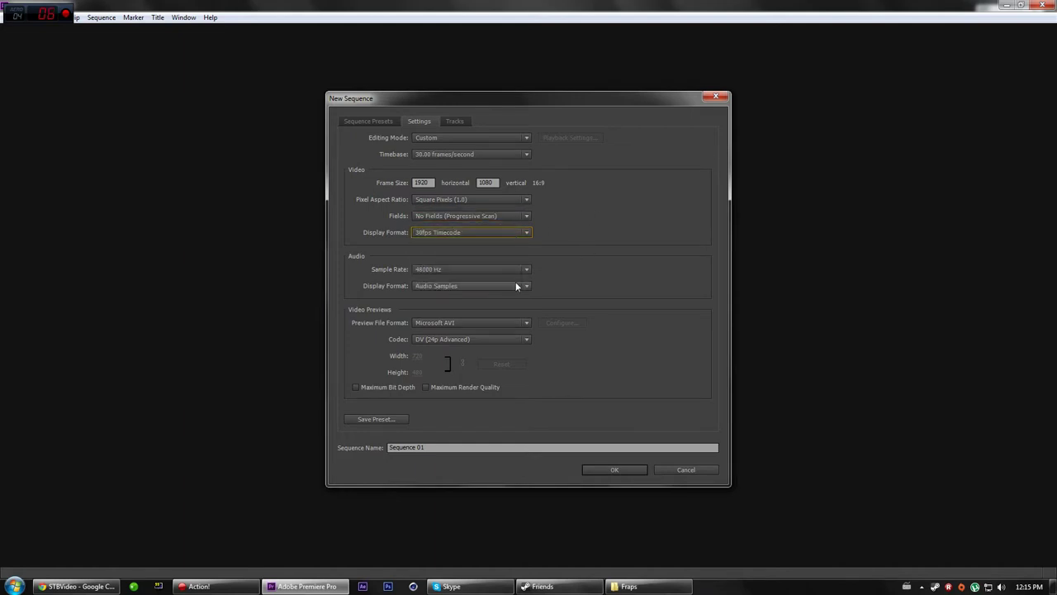
pyautogui.click(522, 271)
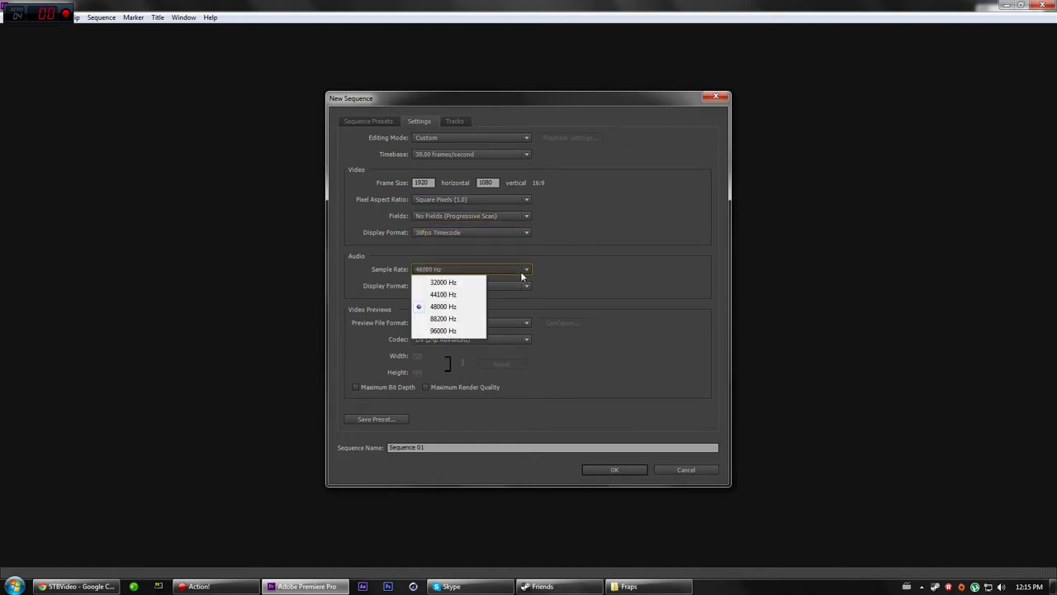
pyautogui.click(443, 294)
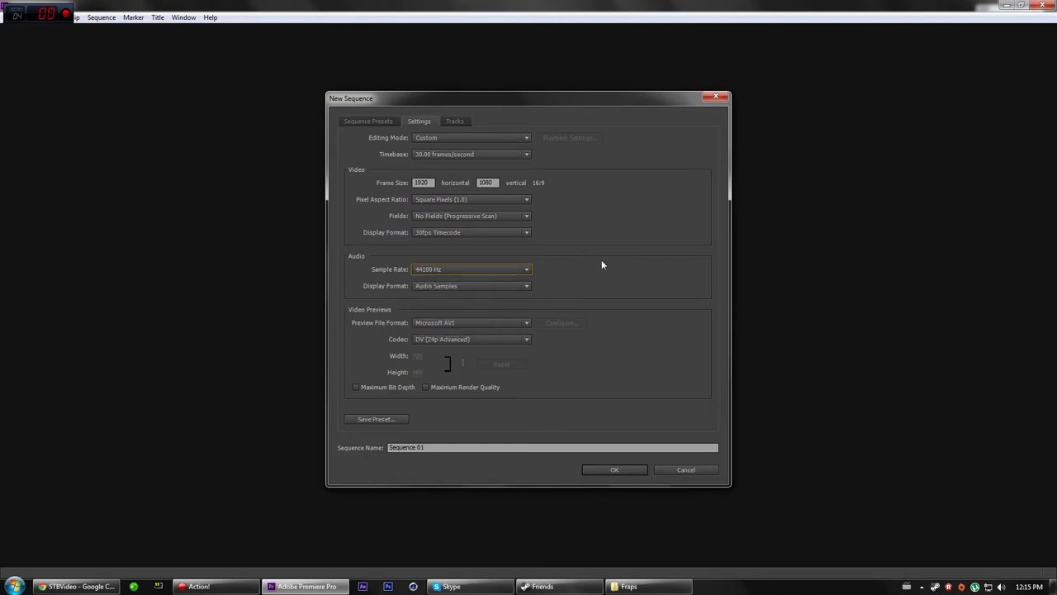
# Keep Microsoft AVI with DV (24p Advanced) previews and enable Maximum Bit Depth, accepting the warning
pyautogui.click(505, 323)
pyautogui.click(503, 326)
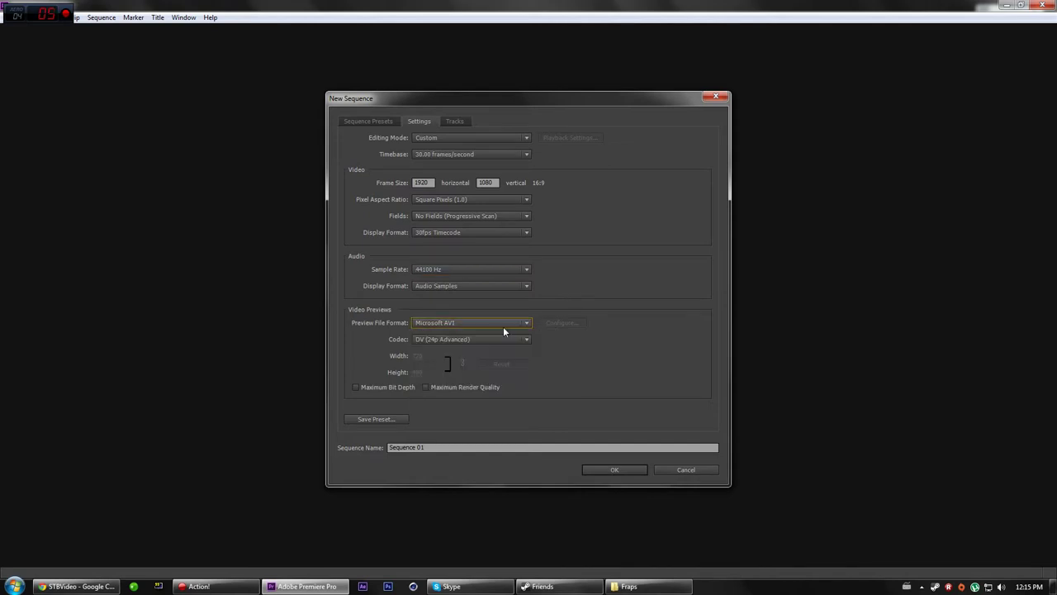
pyautogui.click(494, 341)
pyautogui.click(495, 345)
pyautogui.click(495, 345)
pyautogui.click(495, 346)
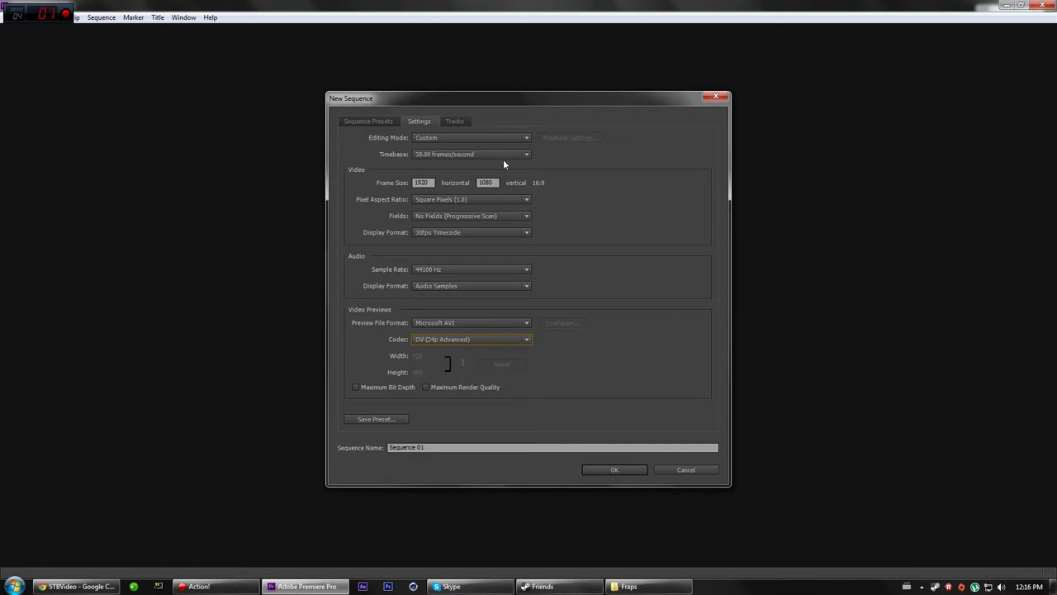
pyautogui.click(368, 382)
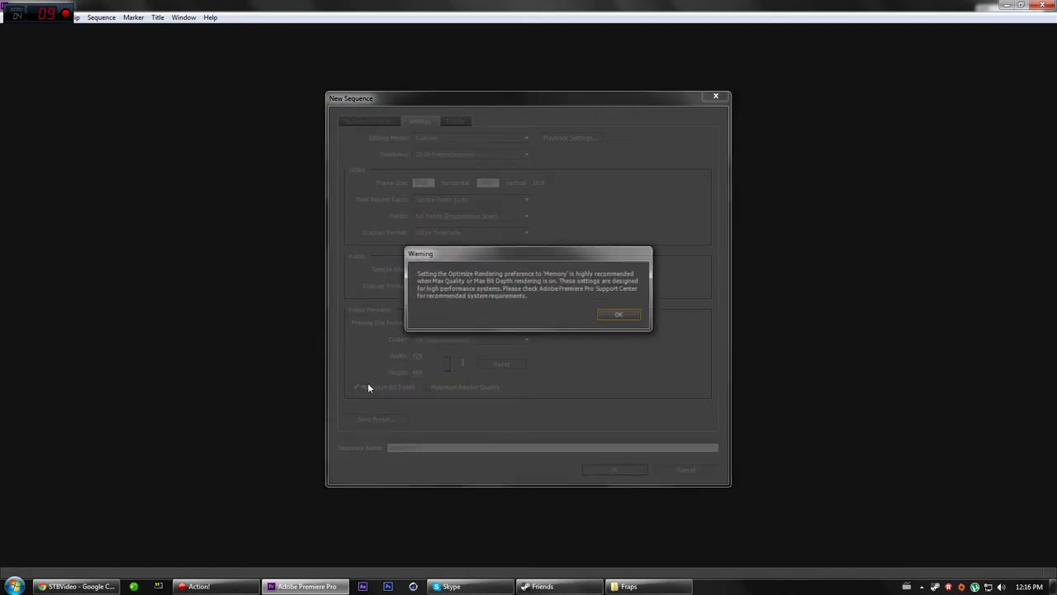
pyautogui.click(615, 314)
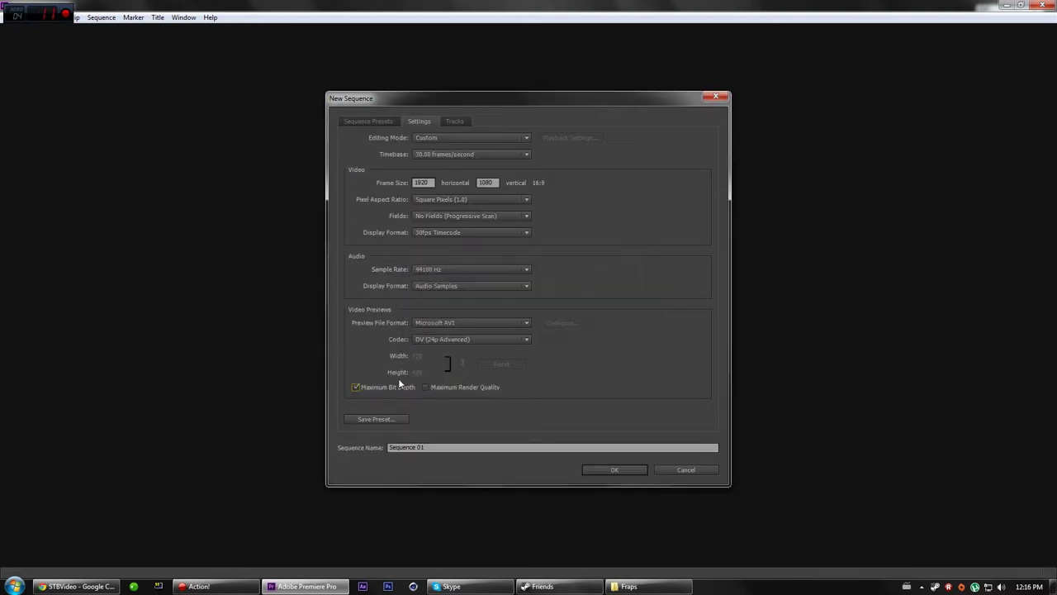
# Set the sequence to 1 video track and name it teszt, then return to Settings
pyautogui.click(455, 121)
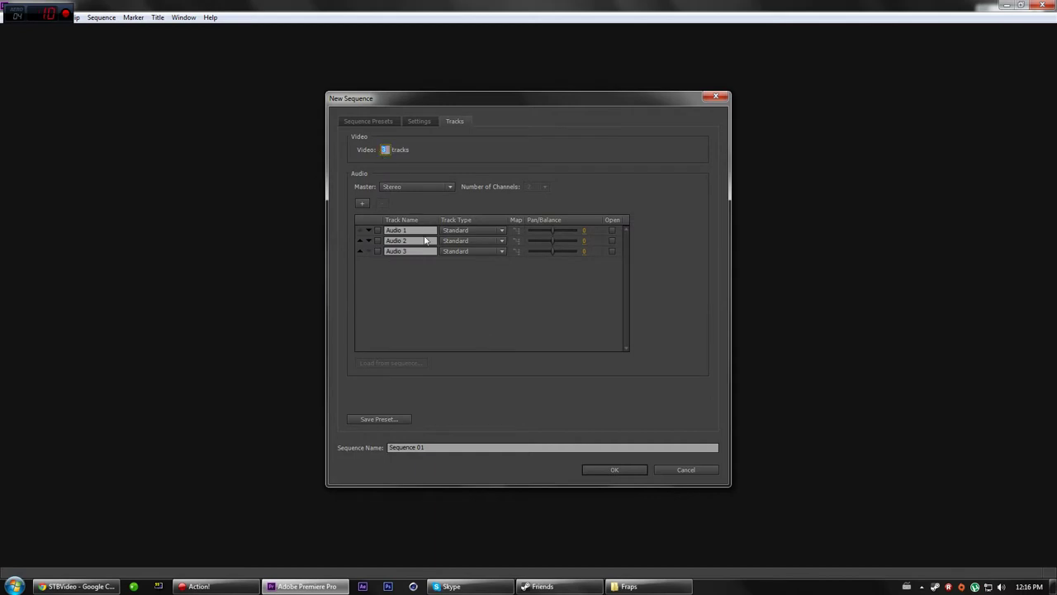
pyautogui.write('1')
pyautogui.click(488, 446)
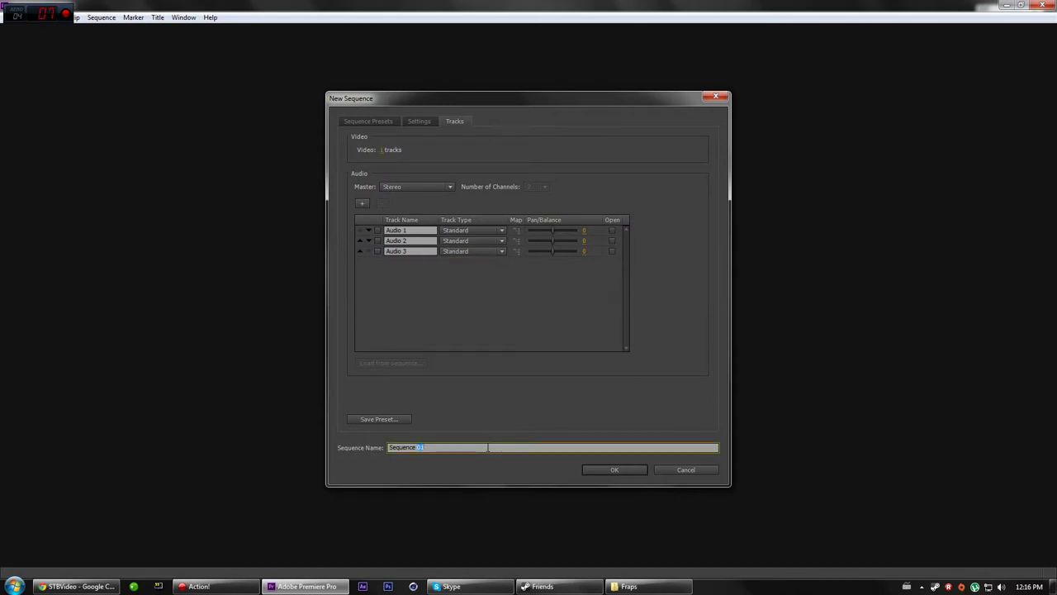
pyautogui.write('te')
pyautogui.write('szt')
pyautogui.click(385, 120)
pyautogui.click(419, 121)
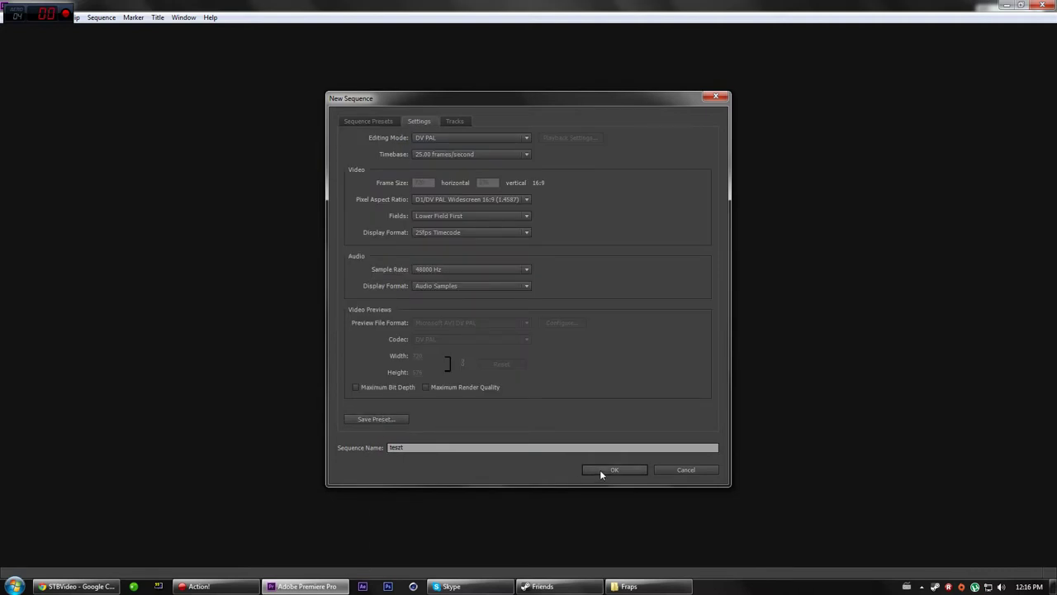
# Set editing mode Custom, timebase 30.00 fps, and frame size 1920x1080 again
pyautogui.click(463, 137)
pyautogui.click(457, 154)
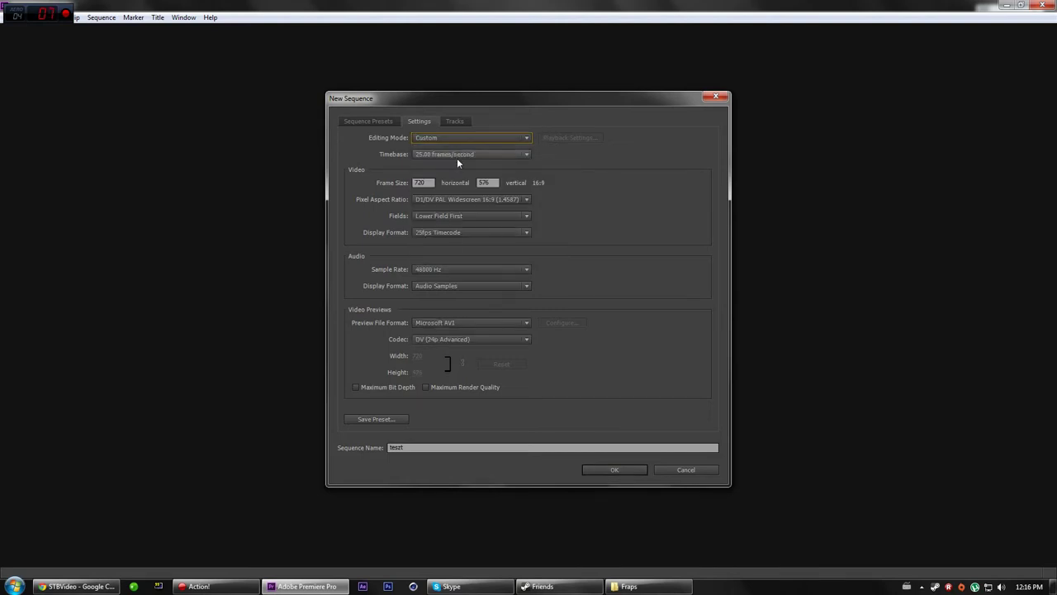
pyautogui.click(476, 156)
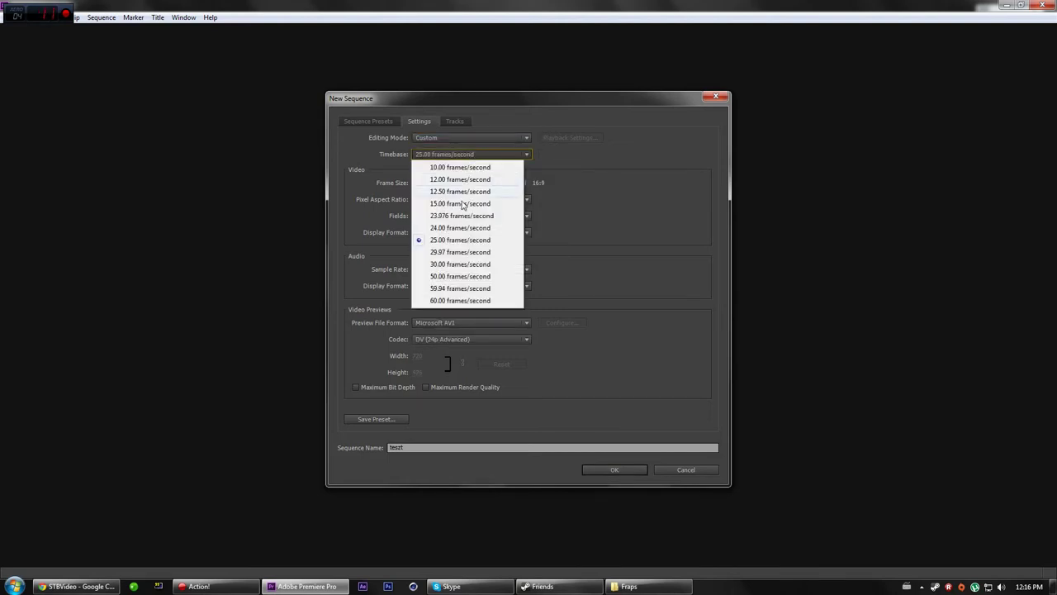
pyautogui.click(443, 265)
pyautogui.click(429, 182)
pyautogui.write('1920')
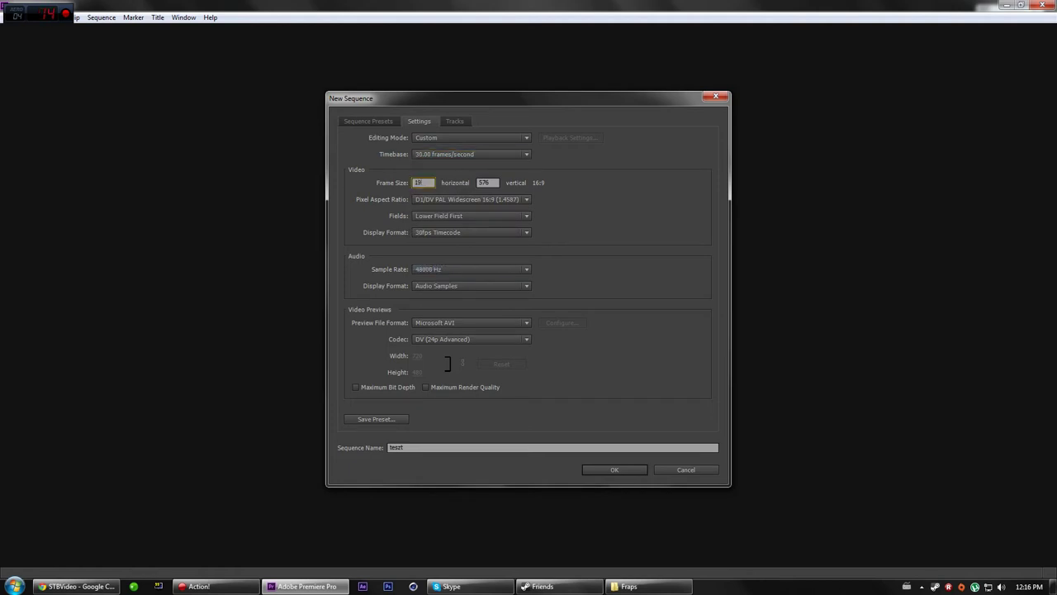
pyautogui.press('Tab')
pyautogui.write('108')
# Choose square pixels, no fields (progressive), and 44100 Hz audio
pyautogui.click(493, 199)
pyautogui.click(454, 211)
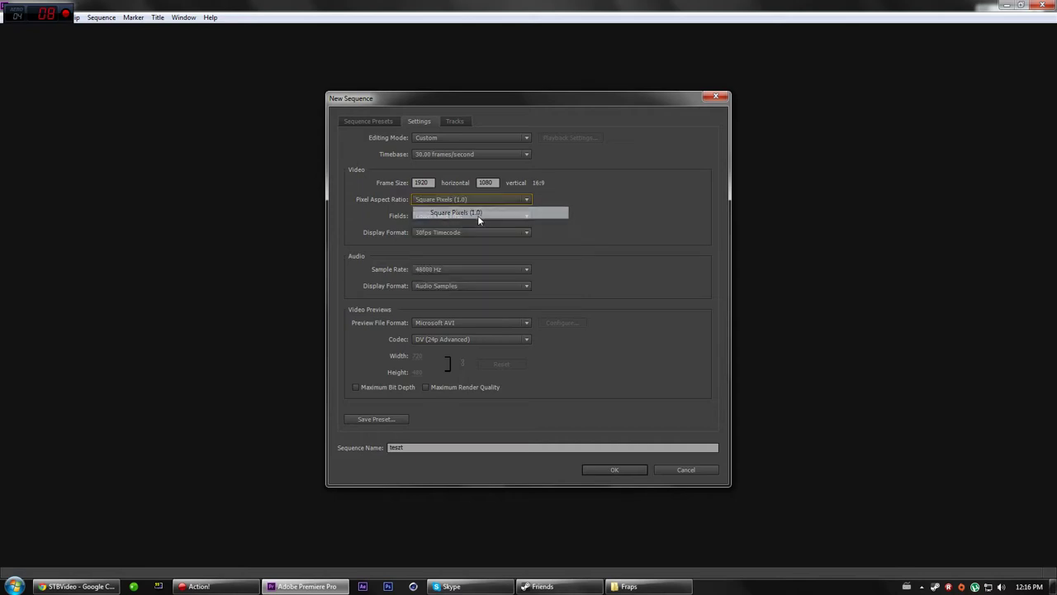
pyautogui.click(456, 217)
pyautogui.click(449, 225)
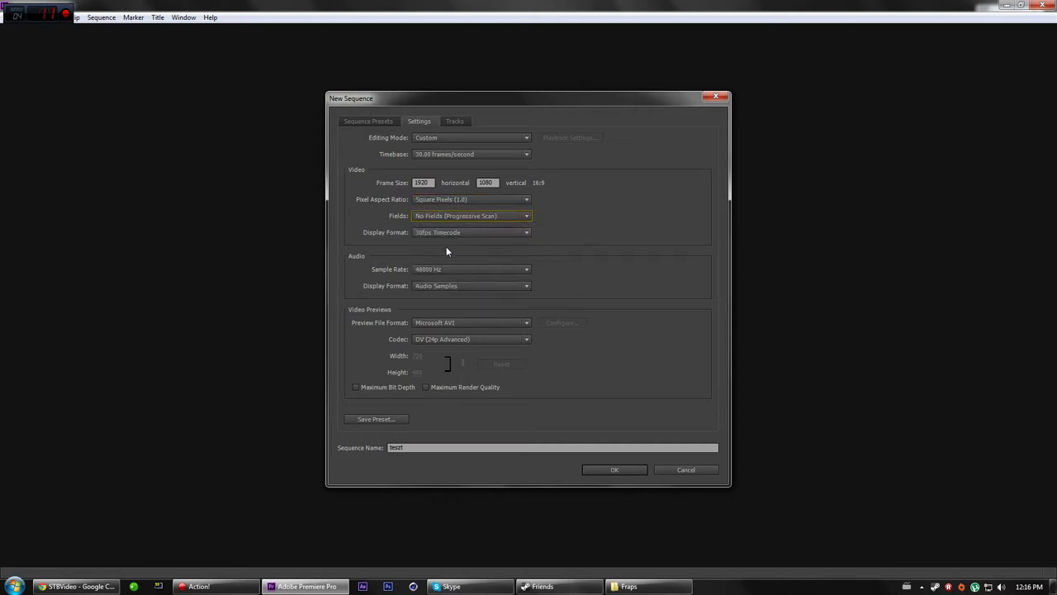
pyautogui.click(446, 270)
pyautogui.click(443, 294)
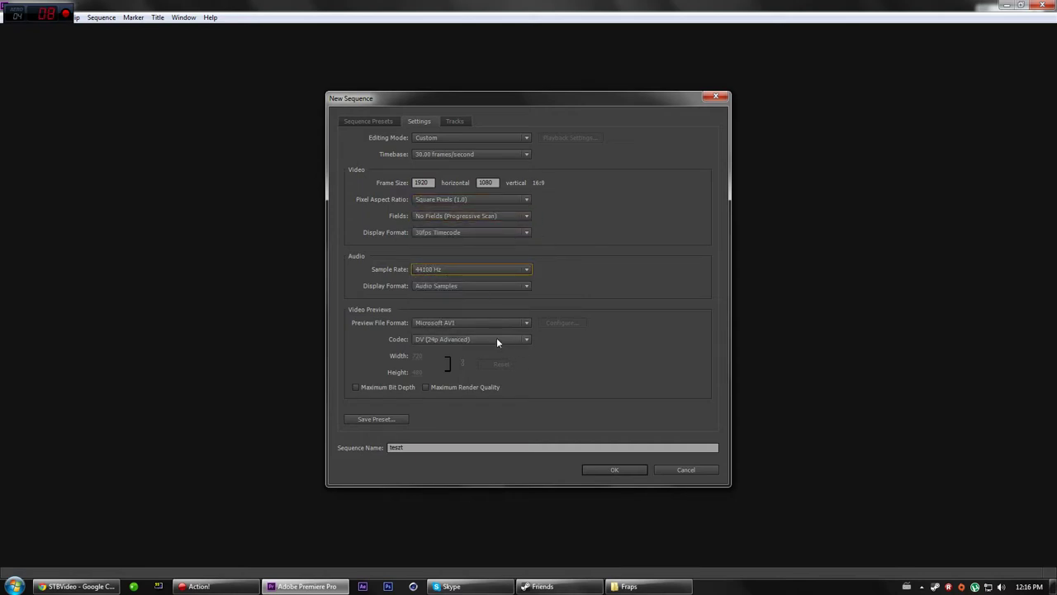
# Verify the video track count and create the teszt sequence
pyautogui.click(450, 121)
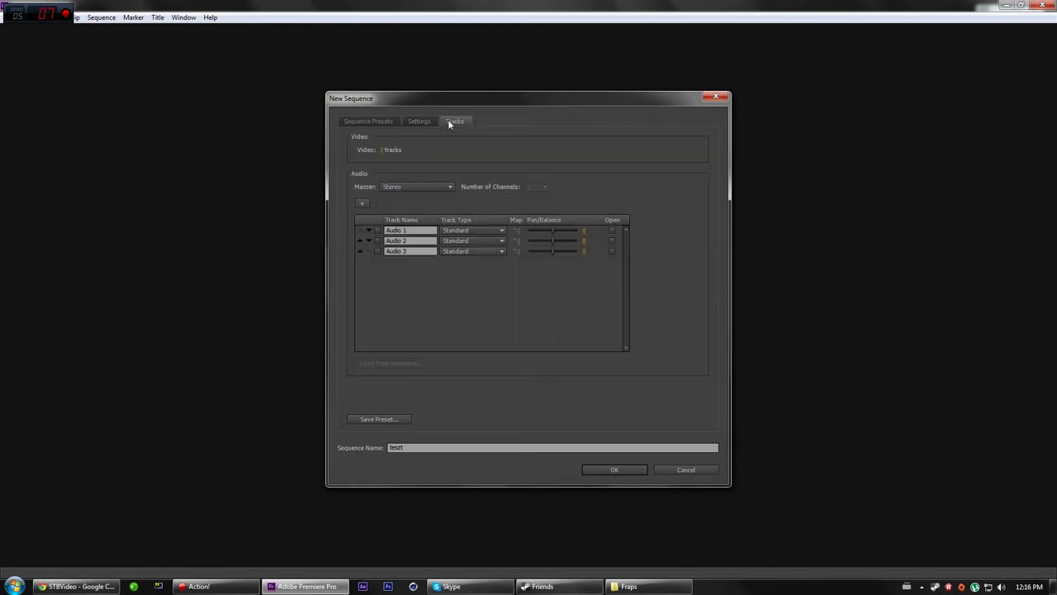
pyautogui.click(384, 149)
pyautogui.click(420, 120)
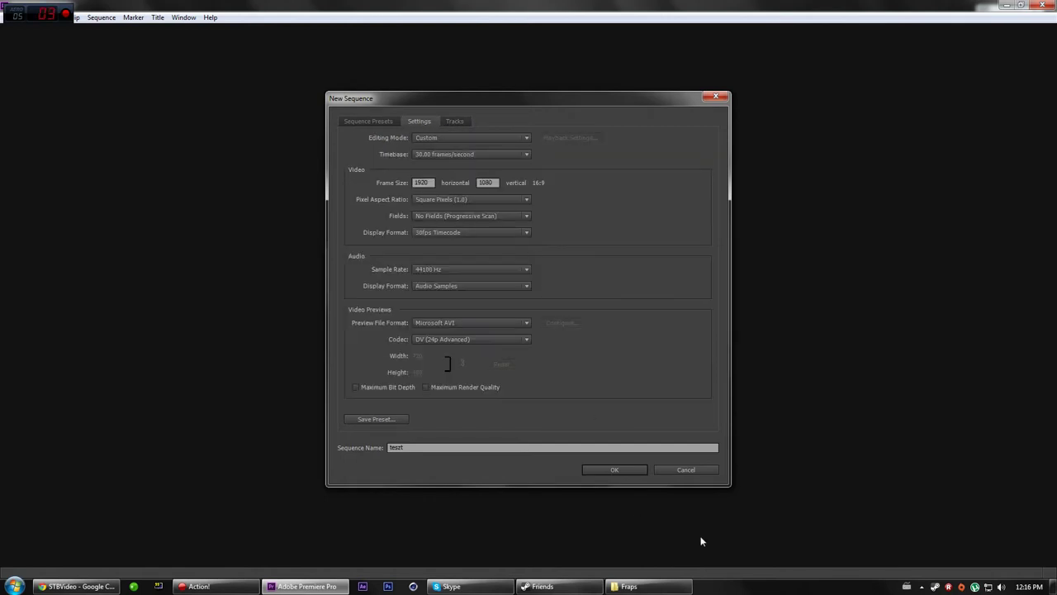
pyautogui.click(621, 468)
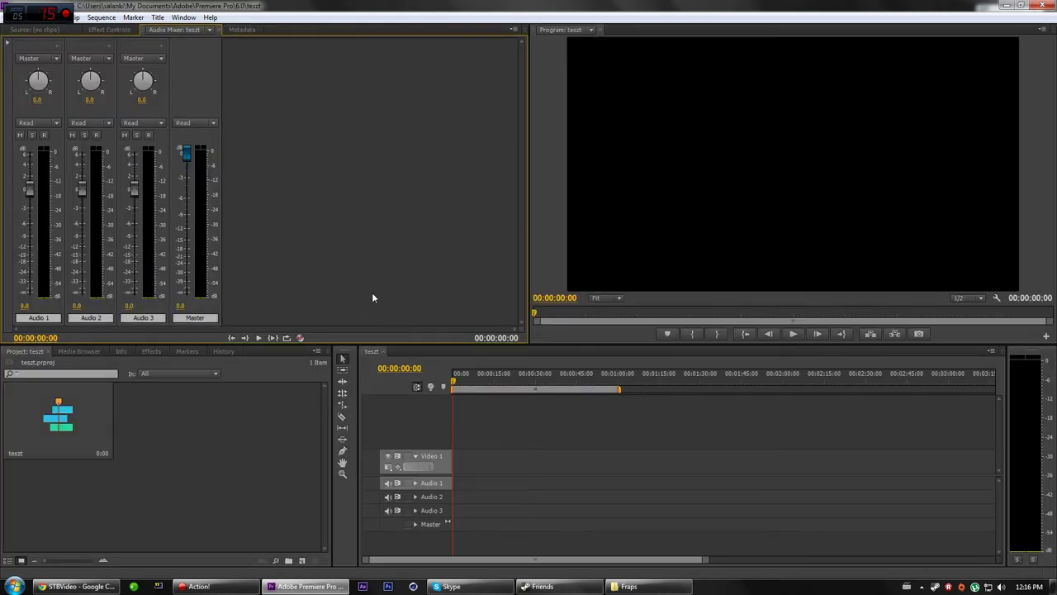
# Import the farcry3_d3d11 clip from D:\Fraps, place it on Video 1, and widen the Program Monitor
pyautogui.click(196, 585)
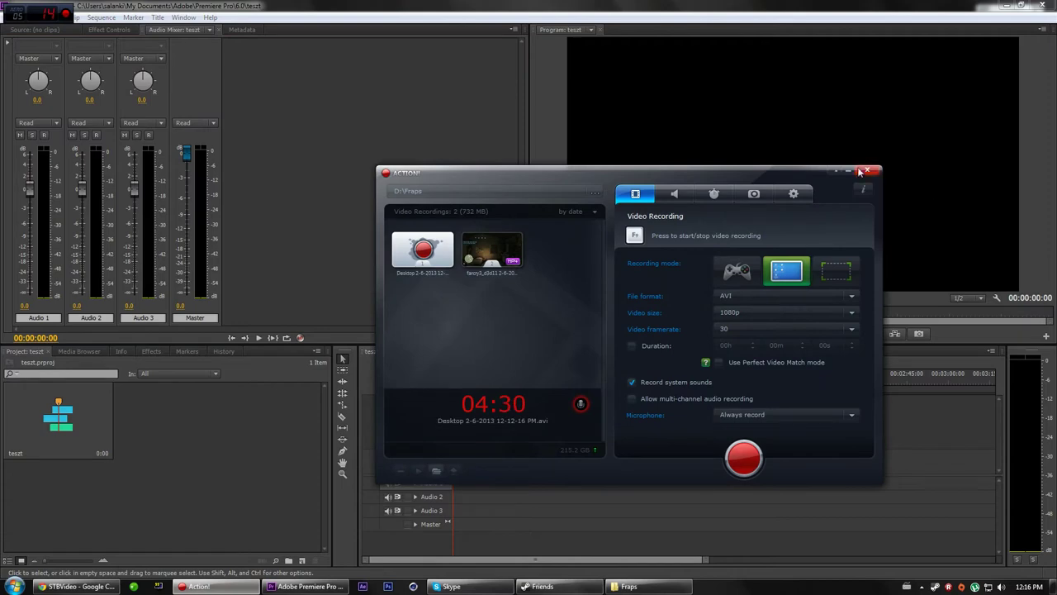
pyautogui.click(862, 172)
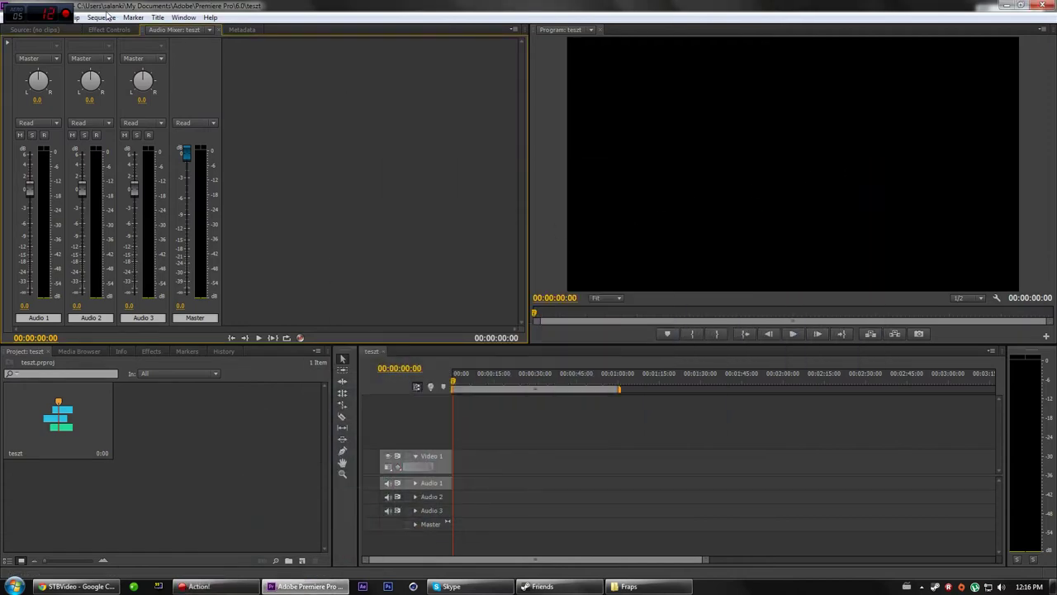
pyautogui.click(13, 18)
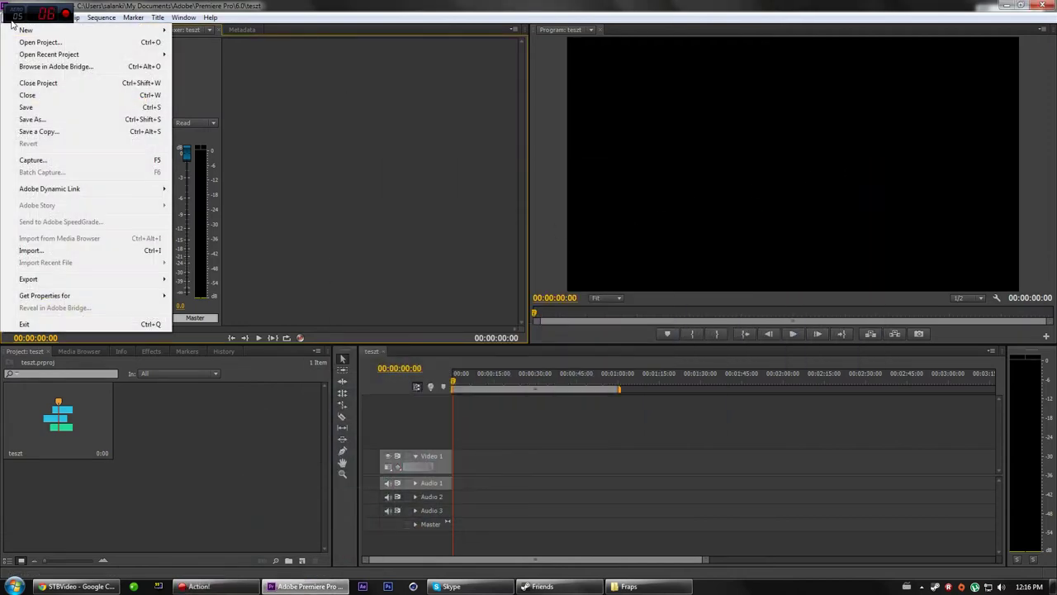
pyautogui.click(43, 251)
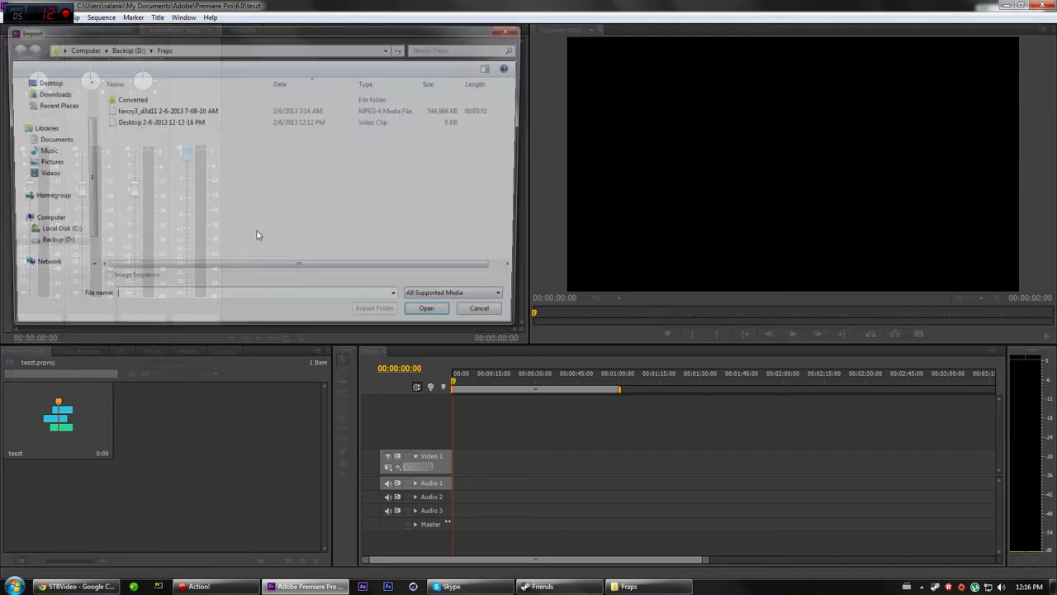
pyautogui.click(152, 110)
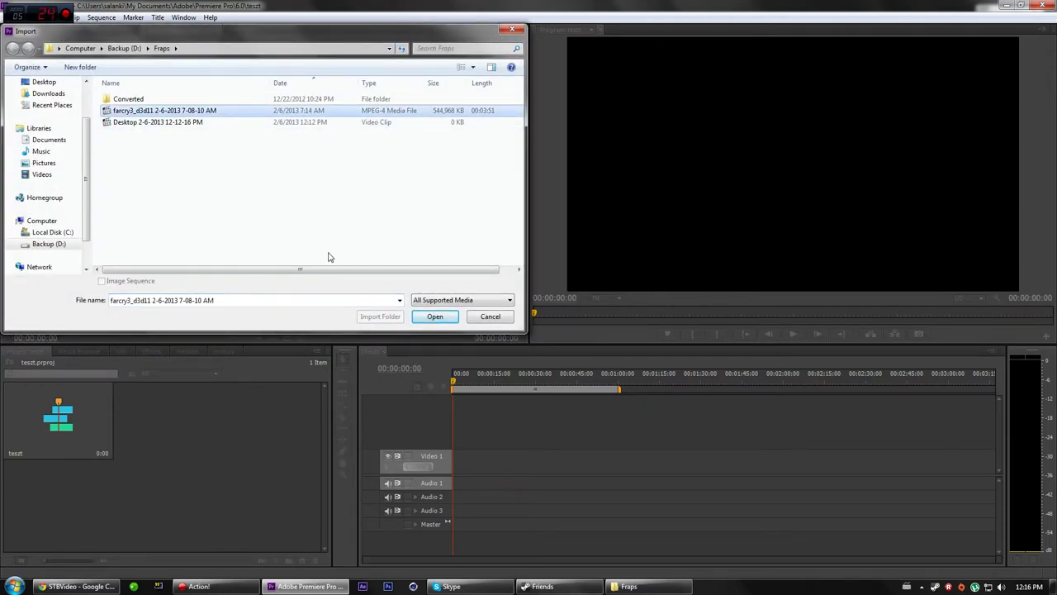
pyautogui.click(435, 317)
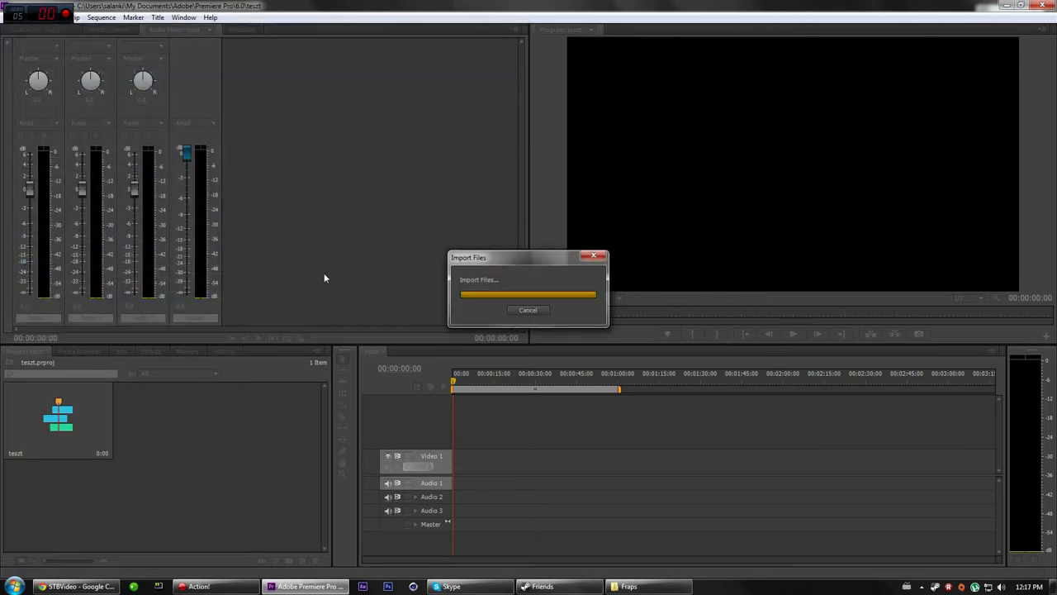
pyautogui.moveTo(186, 424); pyautogui.dragTo(589, 484)
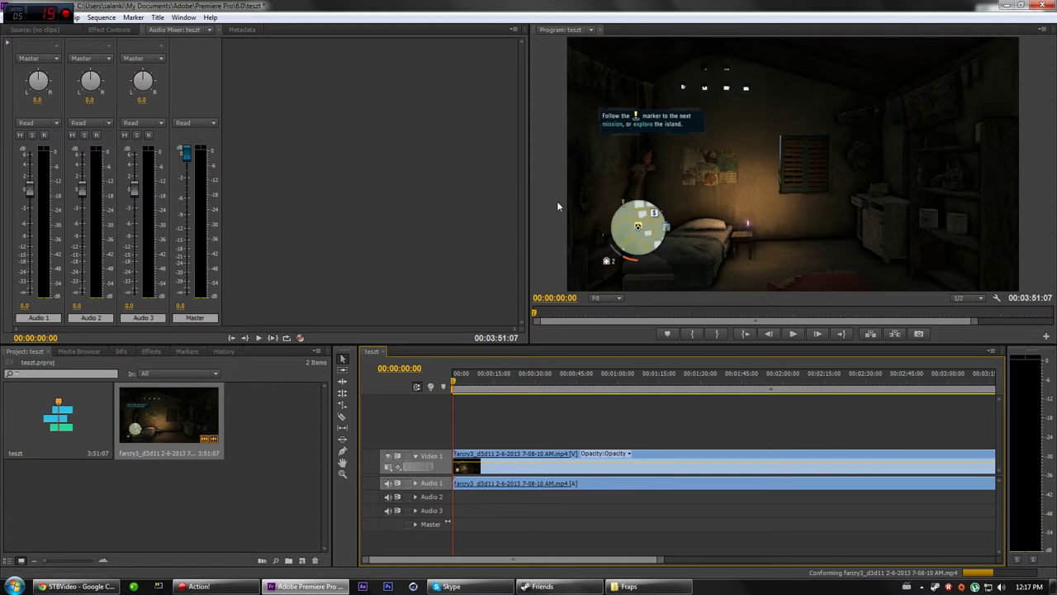
pyautogui.moveTo(529, 204); pyautogui.dragTo(408, 207)
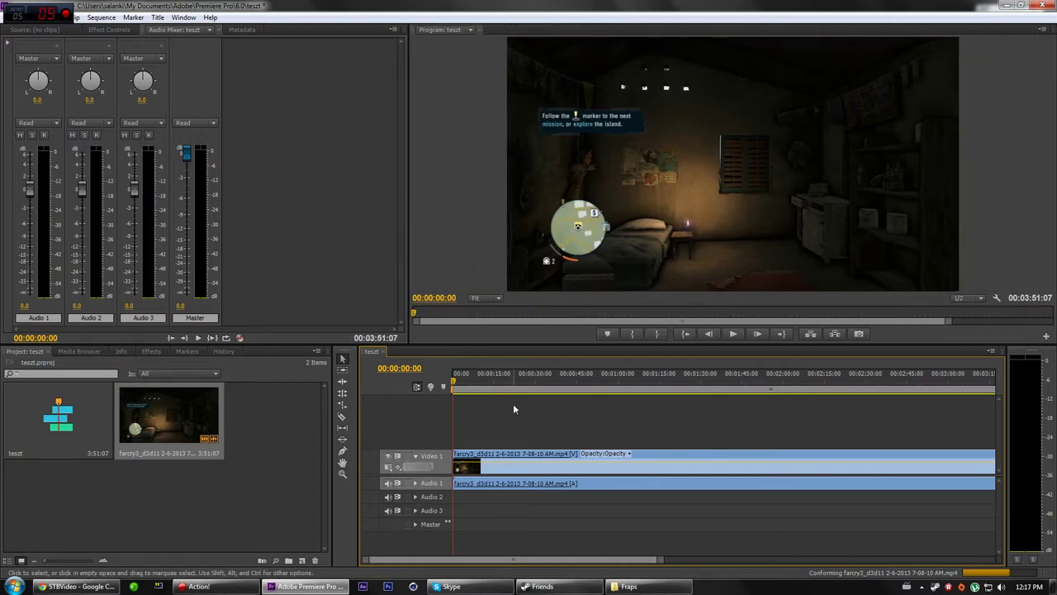
# In Export Settings, choose H.264 format with the custom 1920x1080 preset outputting teszt.mp4
pyautogui.click(6, 17)
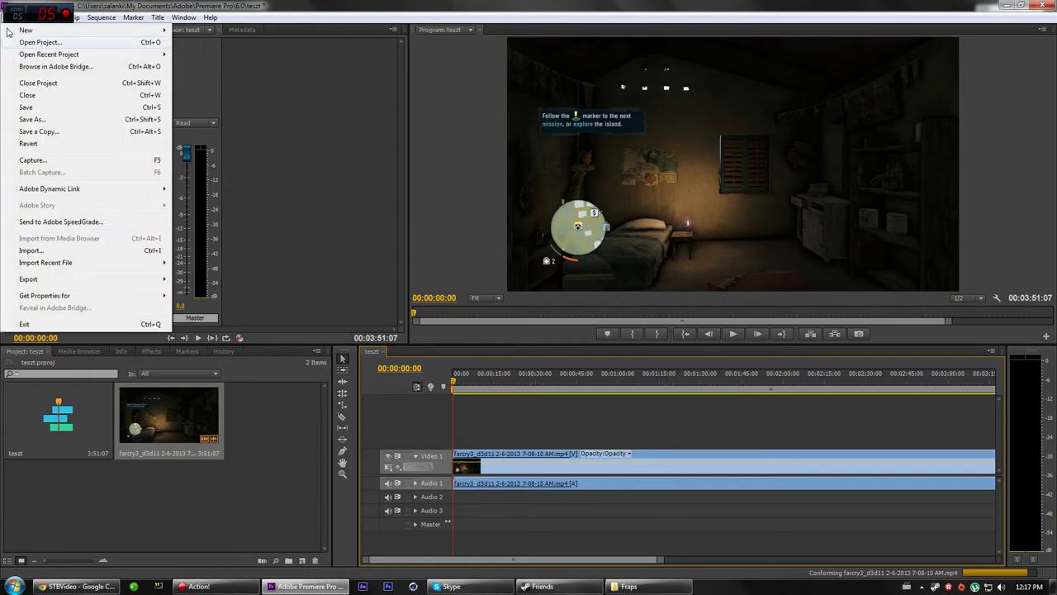
pyautogui.moveTo(41, 280)
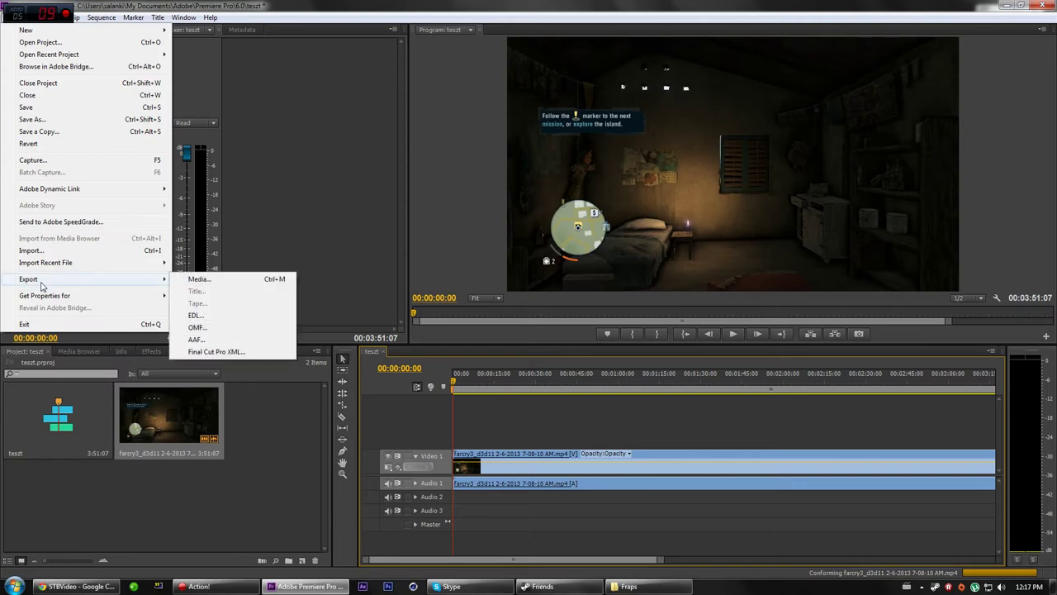
pyautogui.click(200, 280)
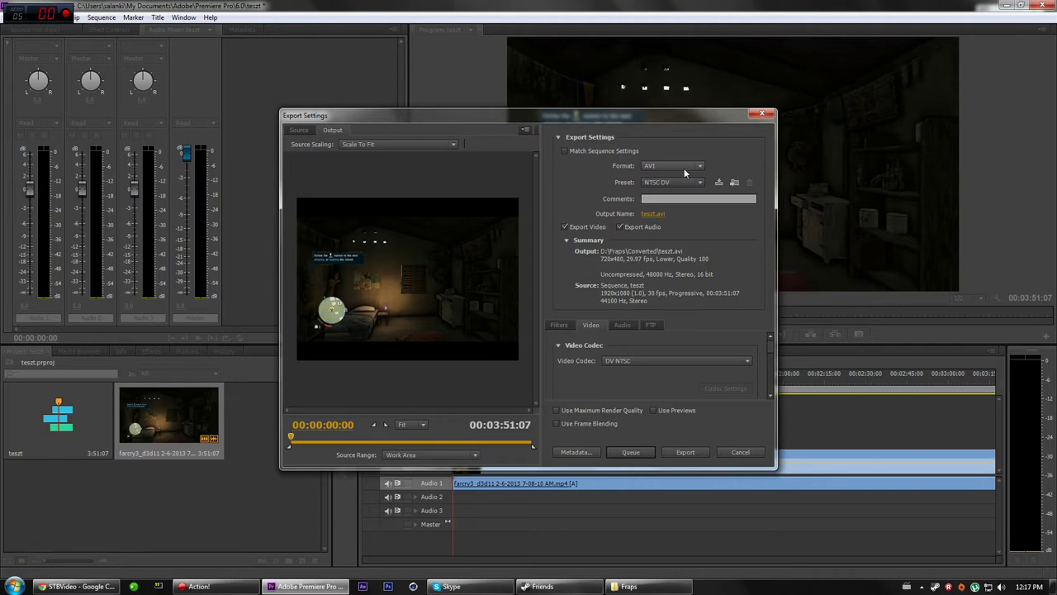
pyautogui.click(684, 170)
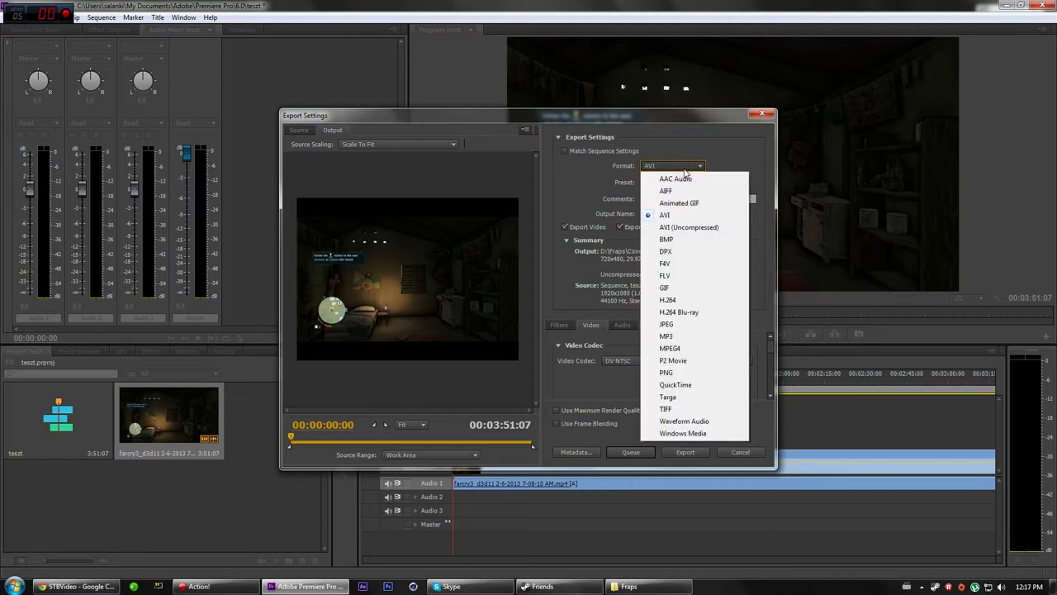
pyautogui.click(683, 302)
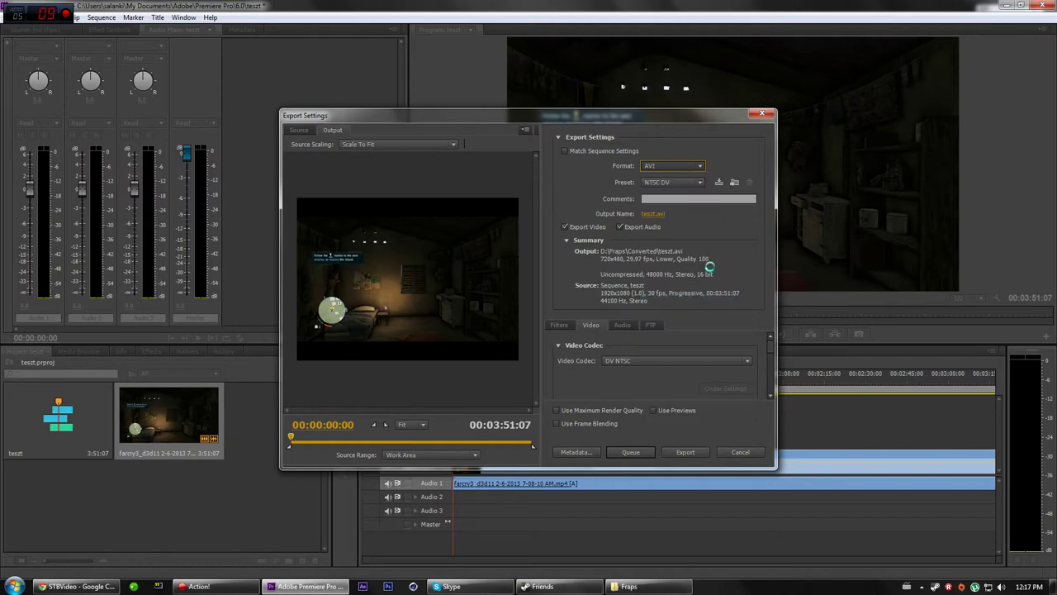
pyautogui.click(698, 184)
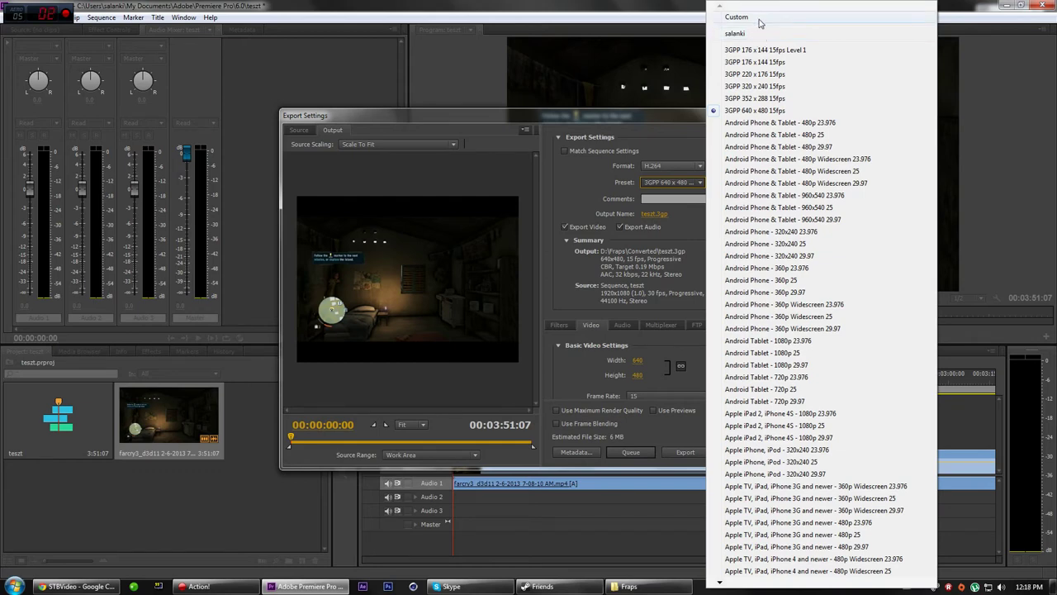
pyautogui.click(760, 22)
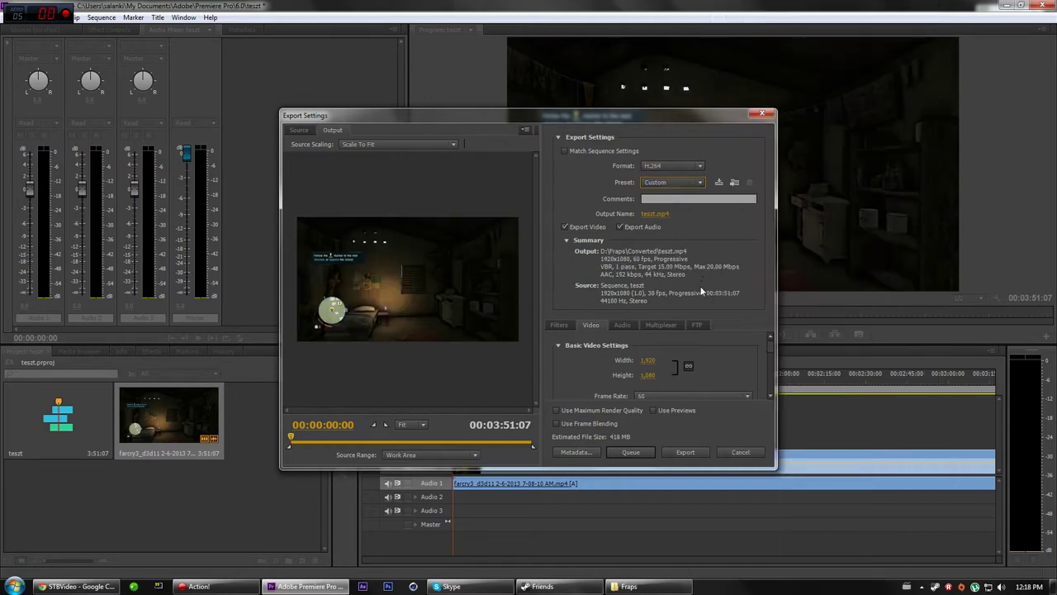
# Enlarge the Export Settings window and move it up and left
pyautogui.moveTo(774, 468); pyautogui.dragTo(821, 565)
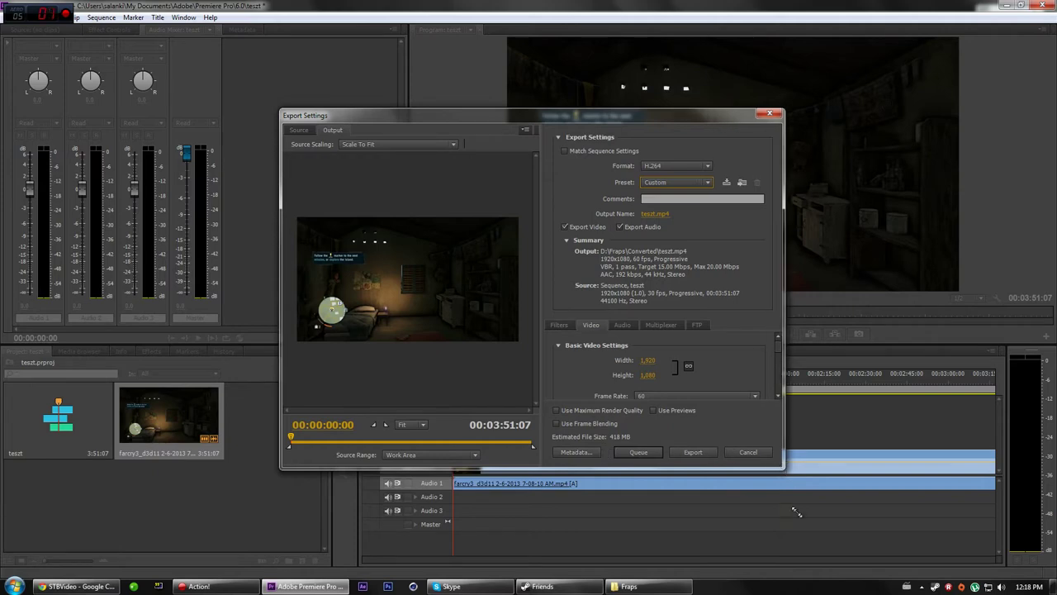
pyautogui.moveTo(595, 118); pyautogui.dragTo(513, 48)
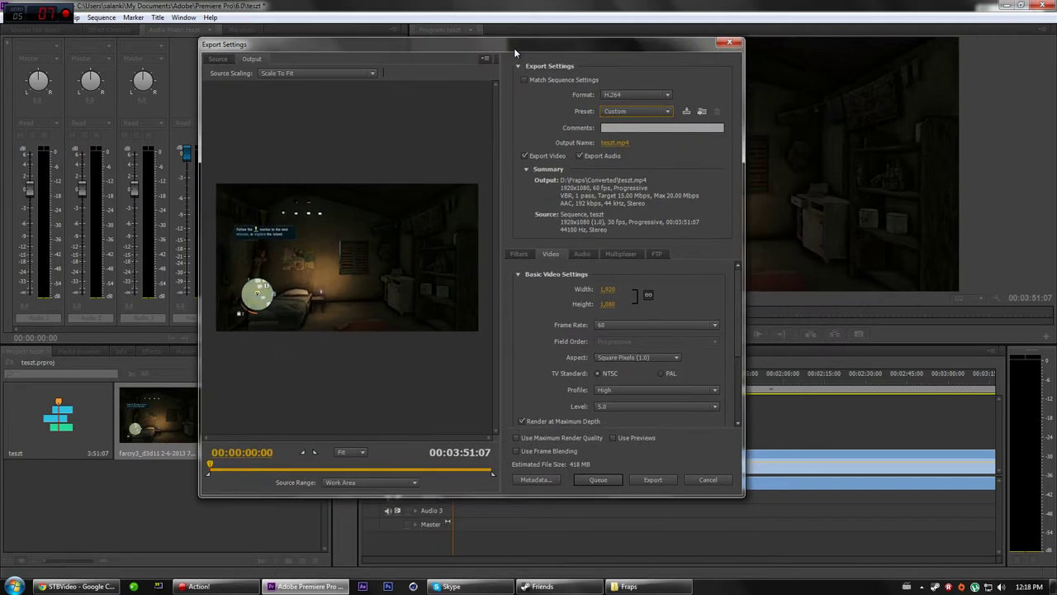
pyautogui.moveTo(743, 497); pyautogui.dragTo(788, 522)
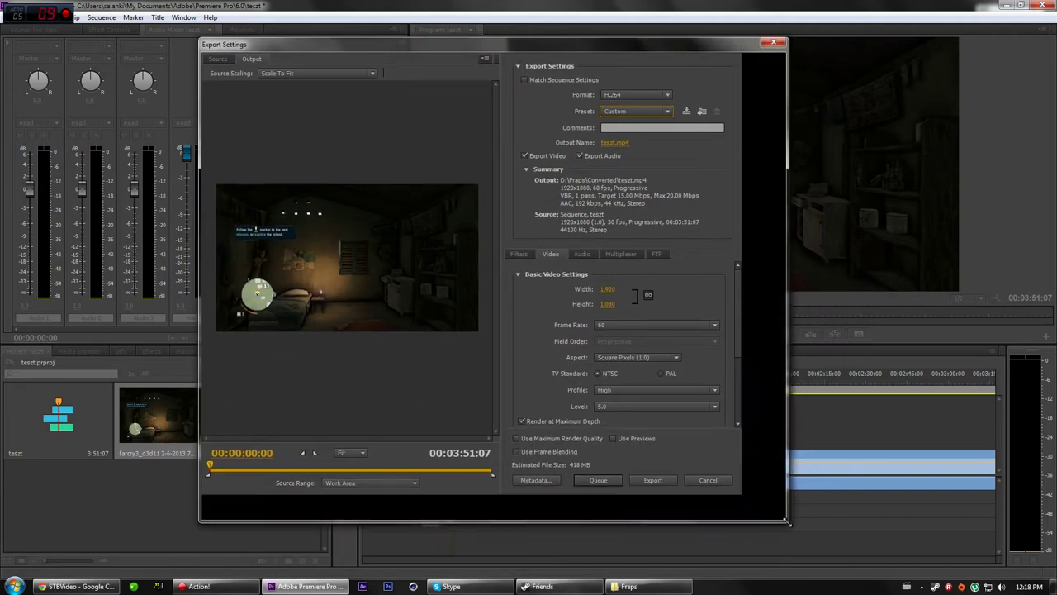
# Keep the 1920 output width and change the frame rate from 60 to 30 fps
pyautogui.click(656, 288)
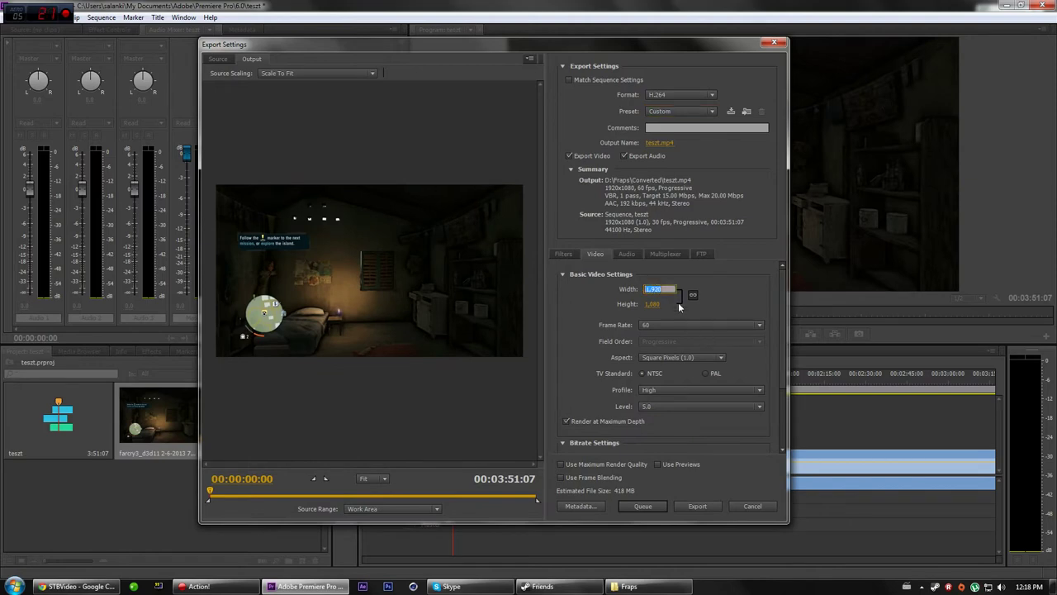
pyautogui.press('Return')
pyautogui.click(699, 325)
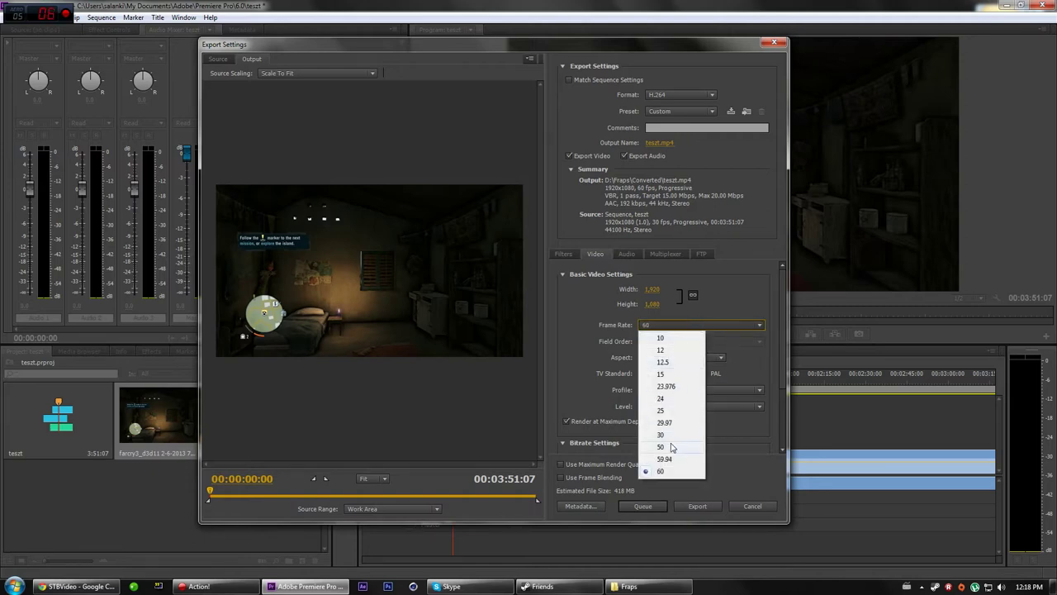
pyautogui.click(670, 434)
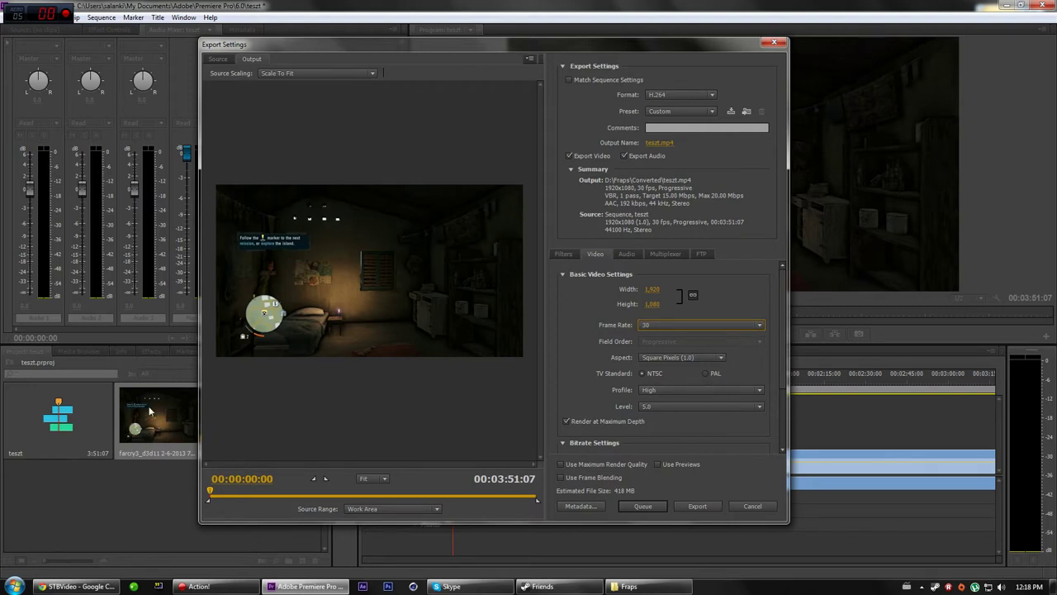
# Confirm Square Pixels aspect ratio, High profile and Level 5.0 for the H.264 video
pyautogui.click(677, 358)
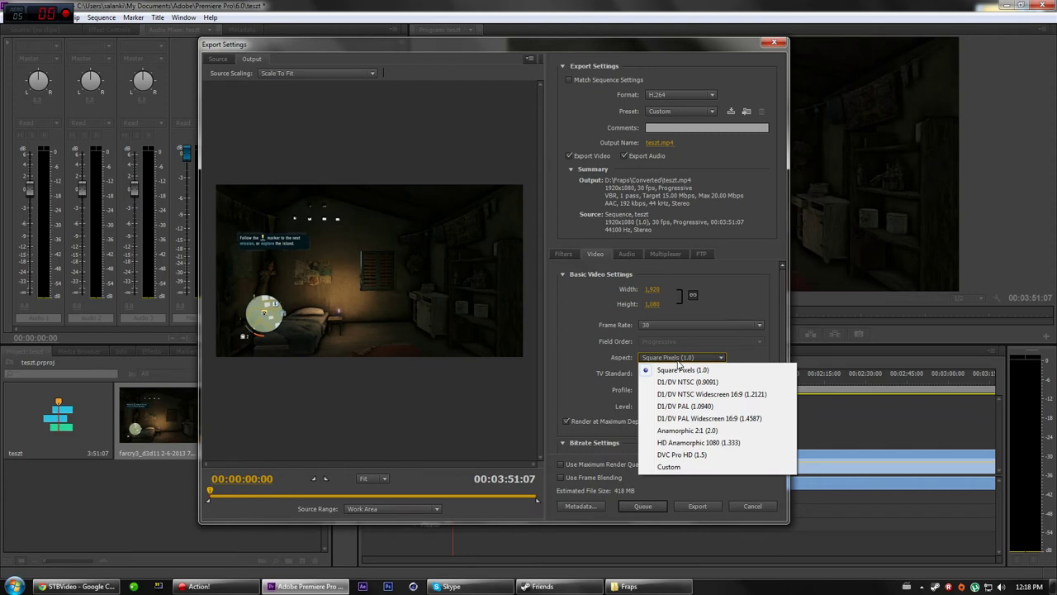
pyautogui.click(678, 359)
pyautogui.click(678, 360)
pyautogui.click(673, 373)
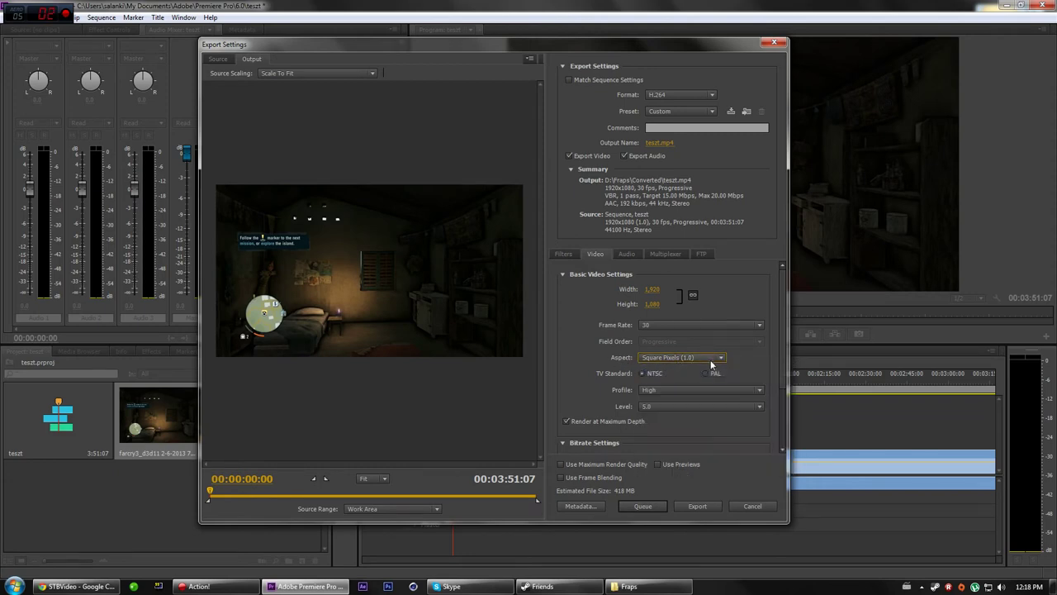
pyautogui.click(689, 403)
pyautogui.click(689, 402)
pyautogui.click(707, 389)
pyautogui.click(706, 390)
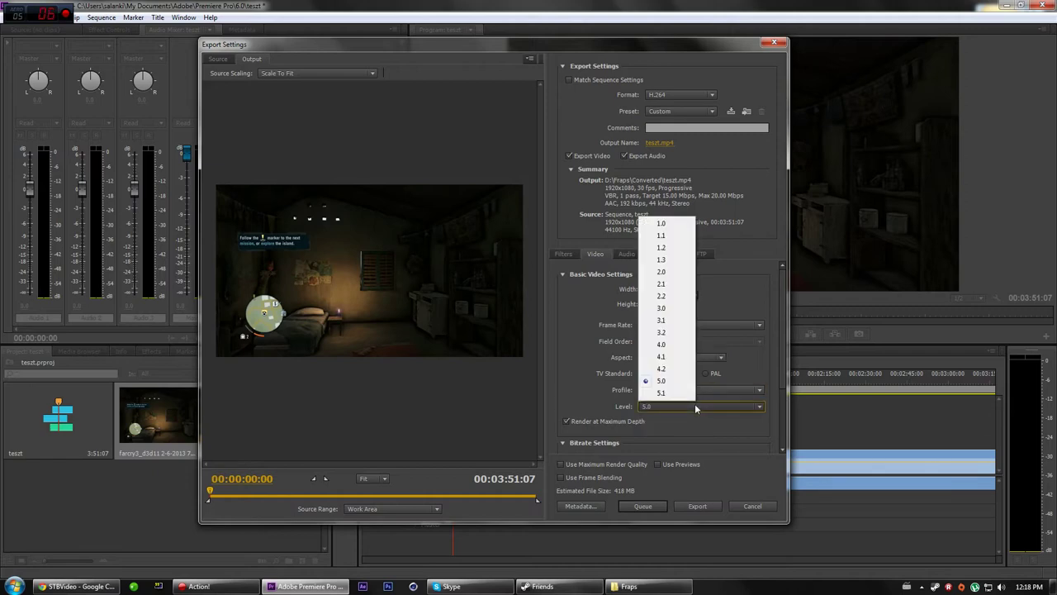
pyautogui.click(695, 403)
pyautogui.click(663, 381)
pyautogui.moveTo(780, 343); pyautogui.dragTo(783, 368)
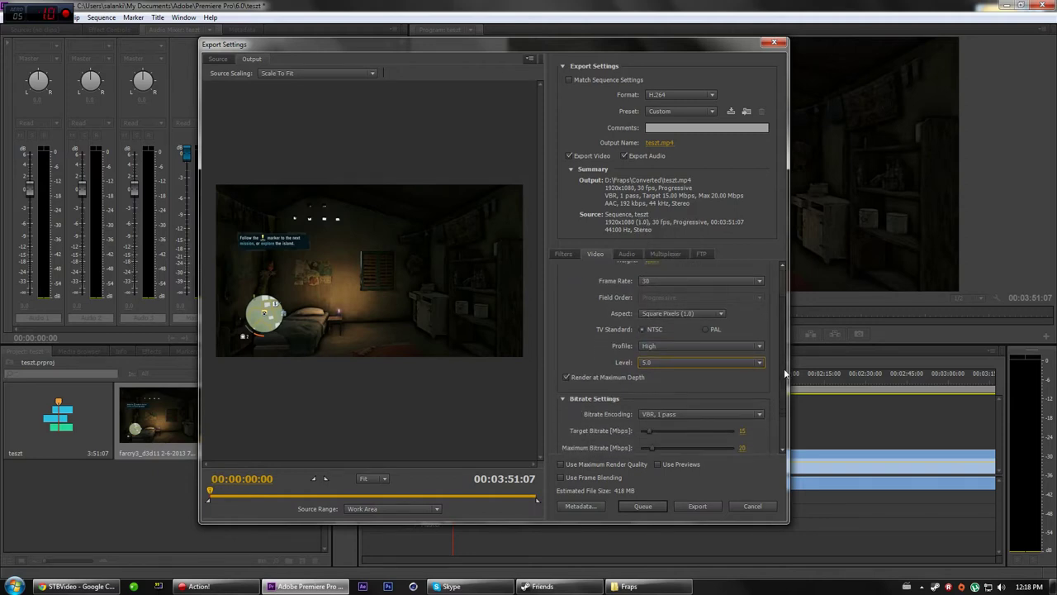
# Try CBR bitrate encoding with a 15 Mbps target bitrate
pyautogui.click(578, 369)
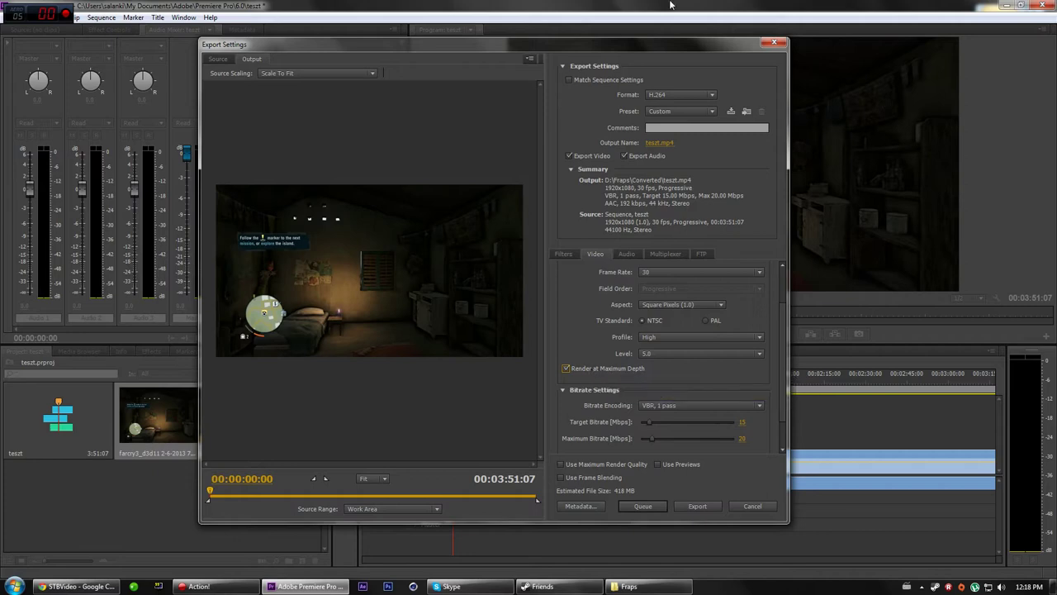
pyautogui.click(704, 405)
pyautogui.click(686, 418)
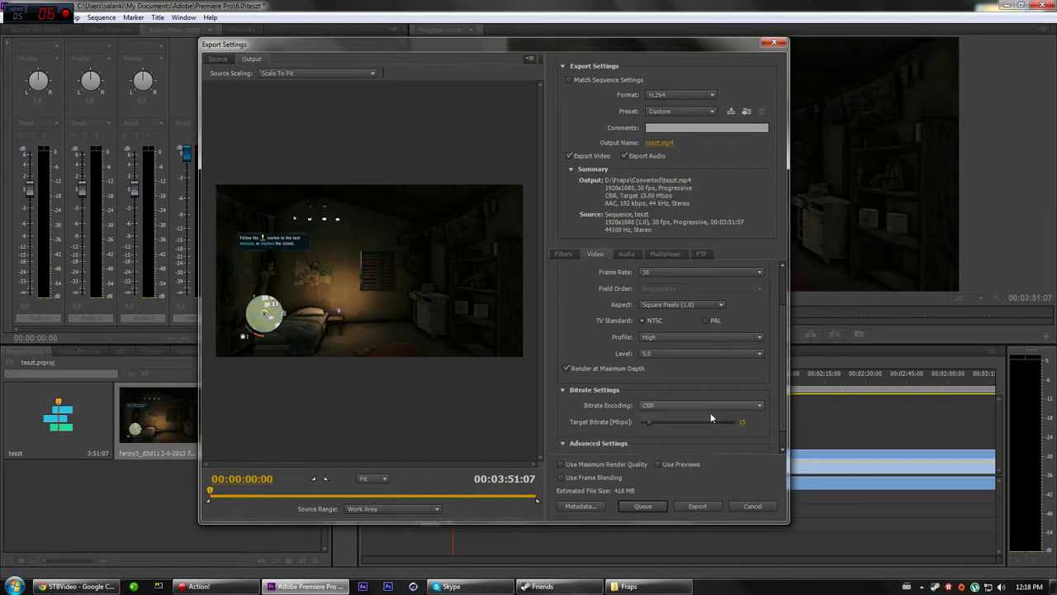
pyautogui.scroll(-1, 781, 339)
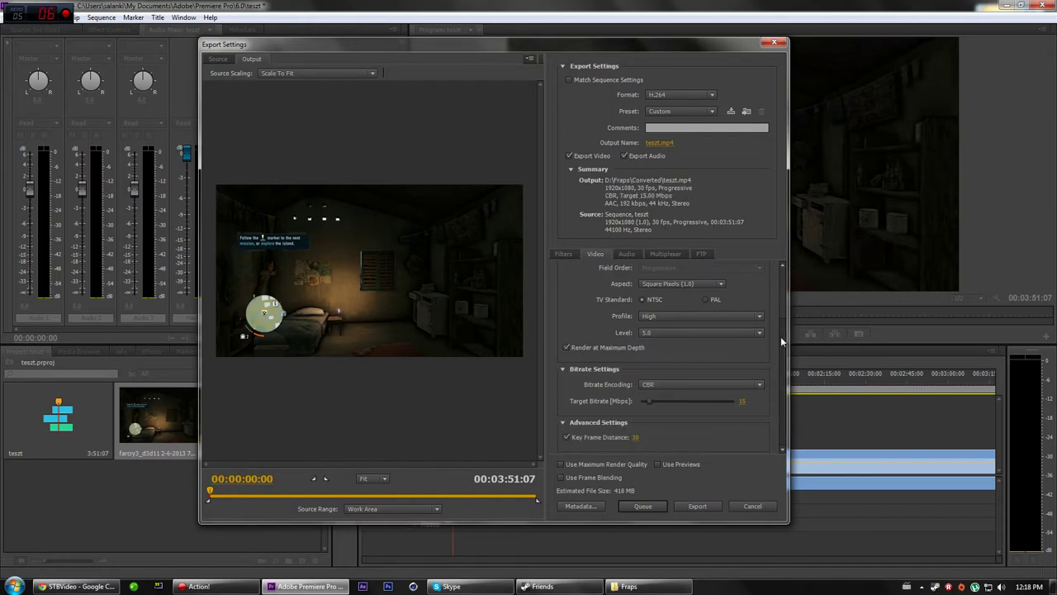
pyautogui.click(741, 402)
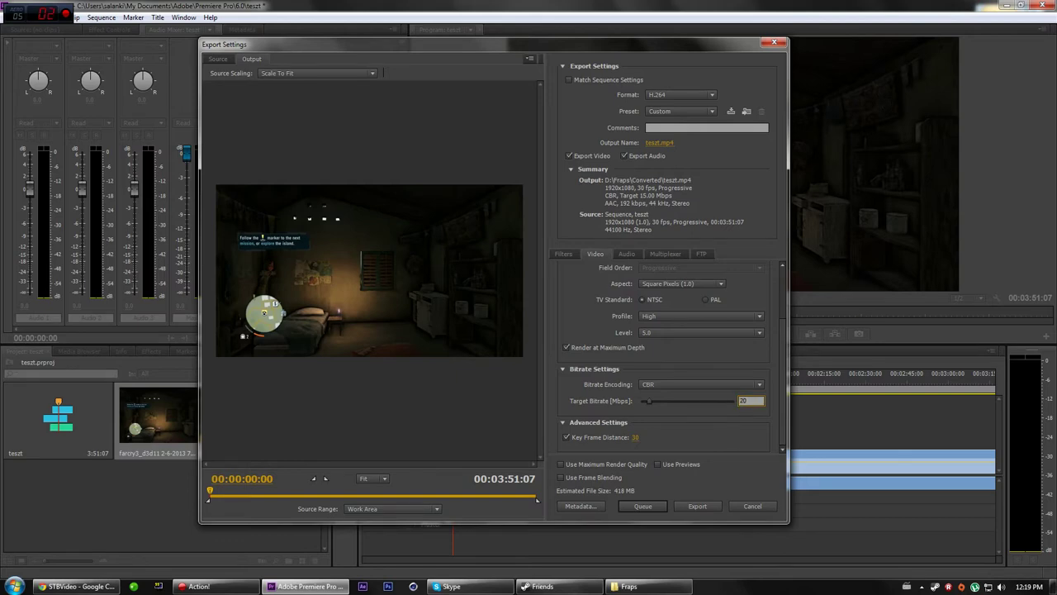
pyautogui.press('Return')
pyautogui.click(743, 401)
pyautogui.write('15')
pyautogui.press('Return')
pyautogui.click(741, 403)
pyautogui.press('Return')
# Switch to VBR, 1 pass with a 16 Mbps target and 20 Mbps maximum bitrate
pyautogui.click(759, 386)
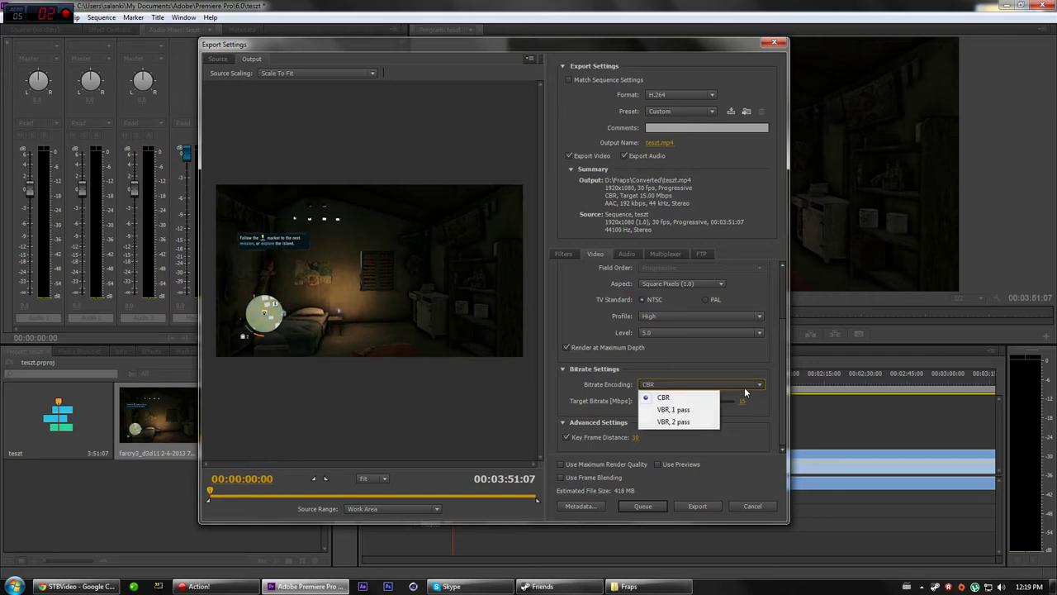
pyautogui.click(685, 409)
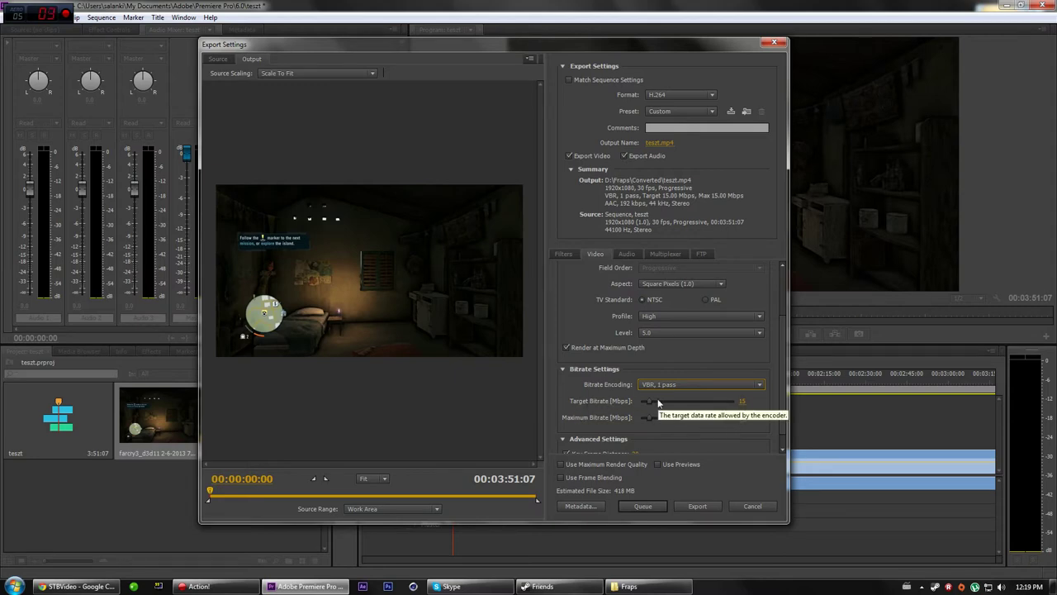
pyautogui.click(743, 401)
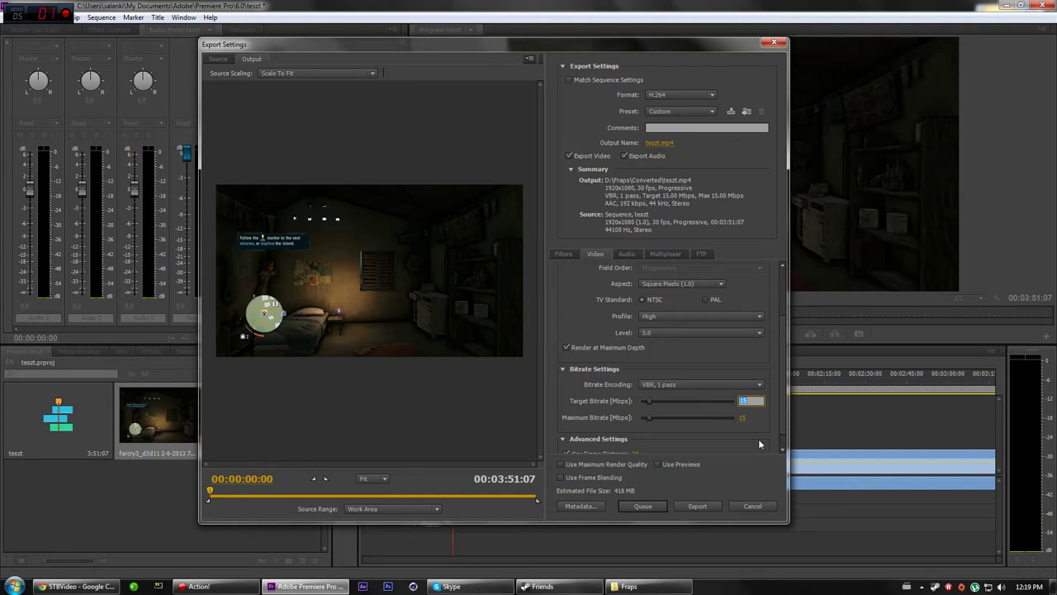
pyautogui.write('16')
pyautogui.press('Return')
pyautogui.click(742, 417)
pyautogui.write('20')
pyautogui.press('Return')
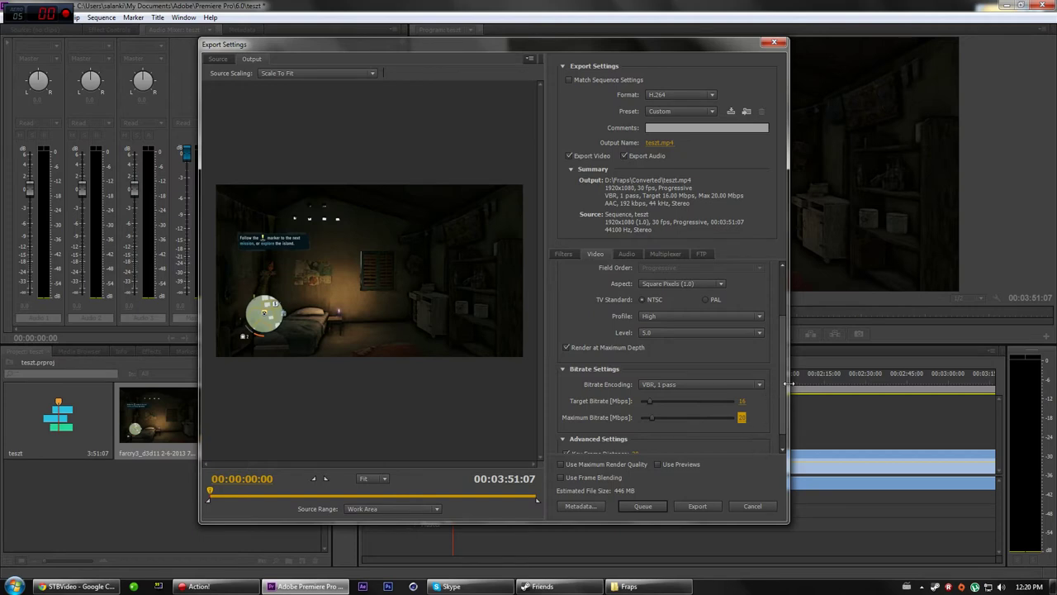
pyautogui.click(782, 413)
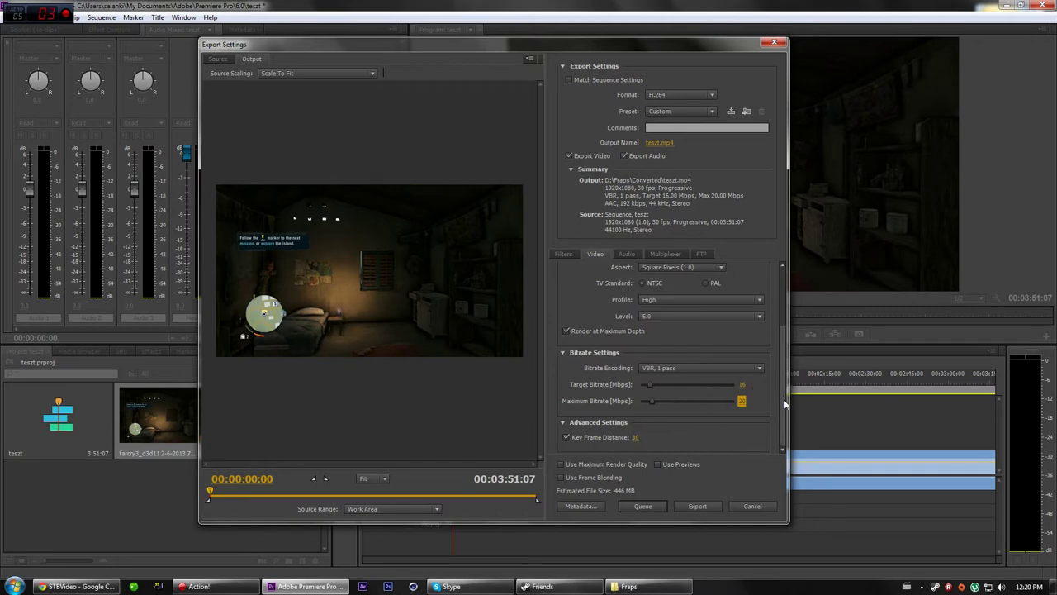
# In the Audio tab, keep the AAC codec at a 44100 Hz sample rate
pyautogui.moveTo(786, 388); pyautogui.dragTo(784, 310)
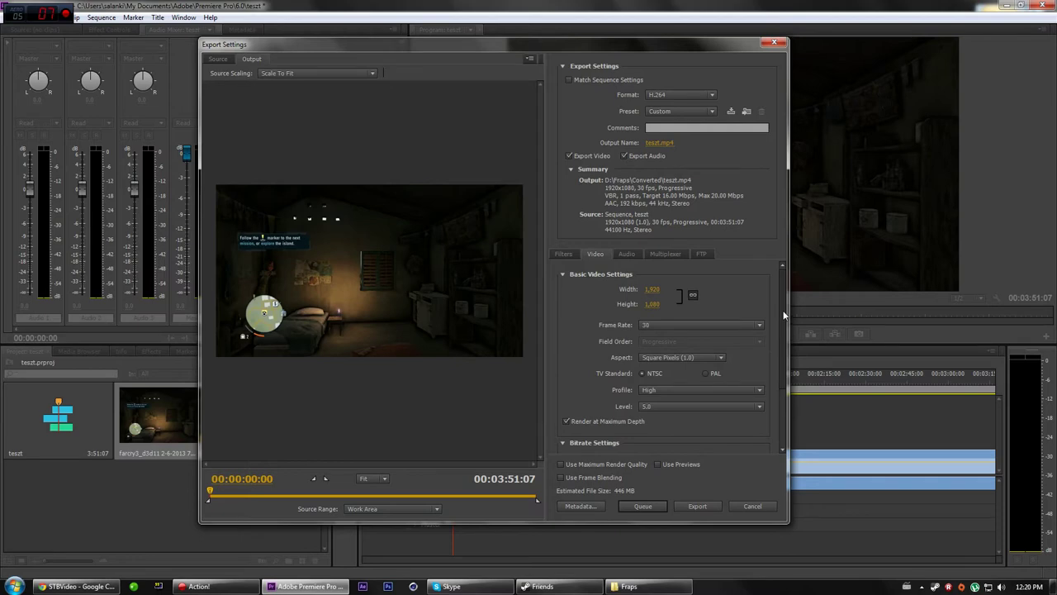
pyautogui.click(628, 255)
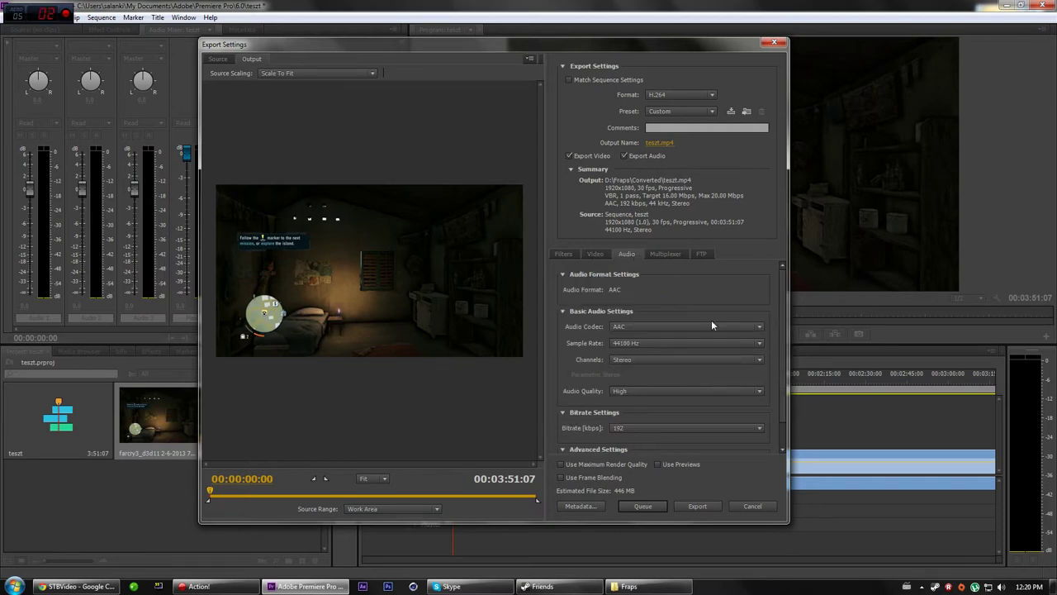
pyautogui.click(710, 325)
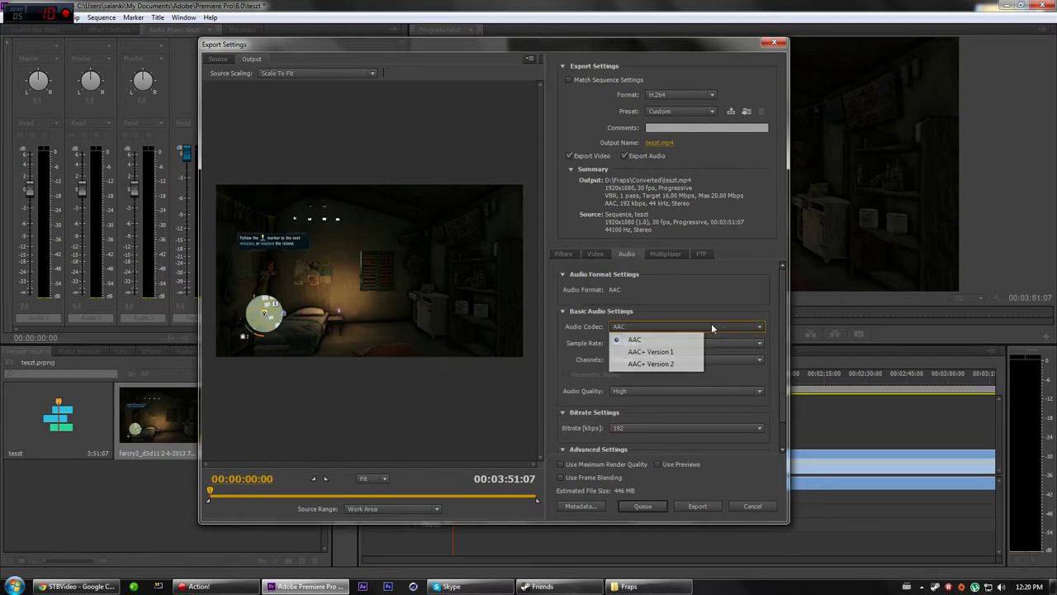
pyautogui.click(654, 337)
pyautogui.click(674, 344)
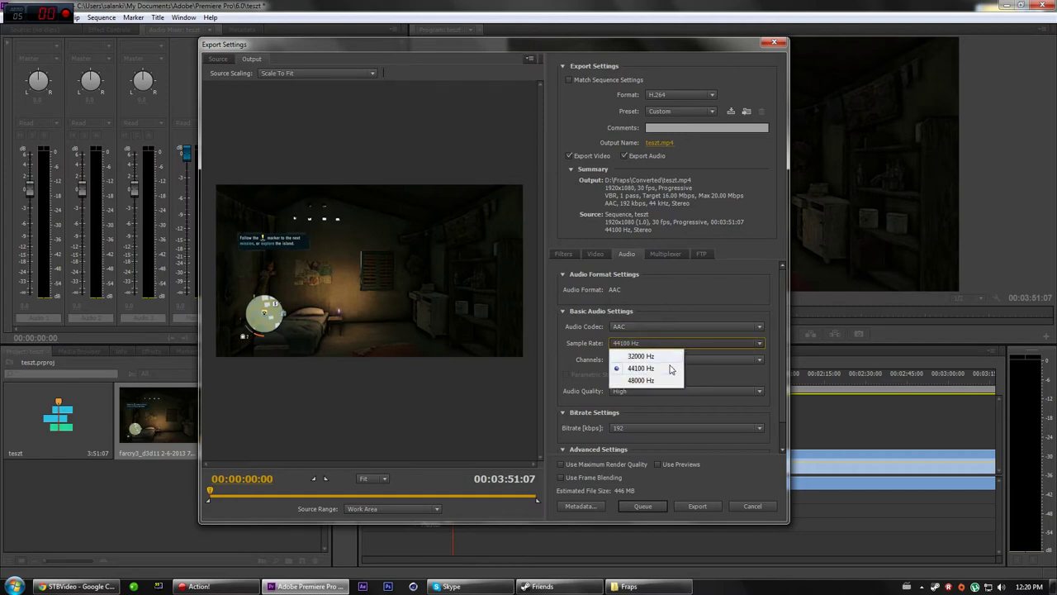
pyautogui.click(690, 301)
pyautogui.click(652, 347)
pyautogui.click(651, 347)
# Keep audio channels Stereo, quality High and bitrate 192 kbps
pyautogui.scroll(-1, 781, 331)
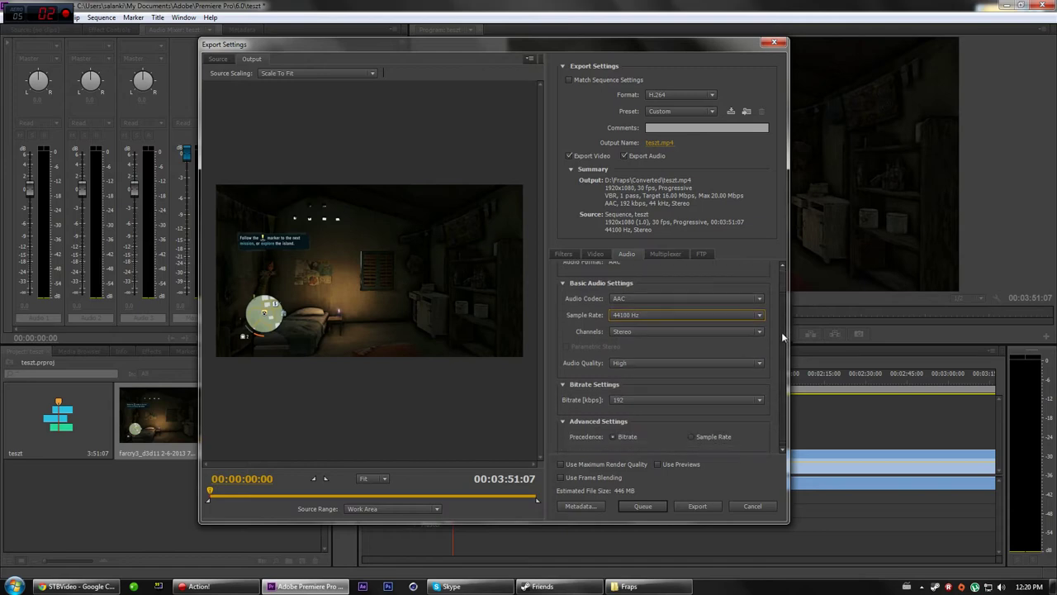
pyautogui.click(695, 331)
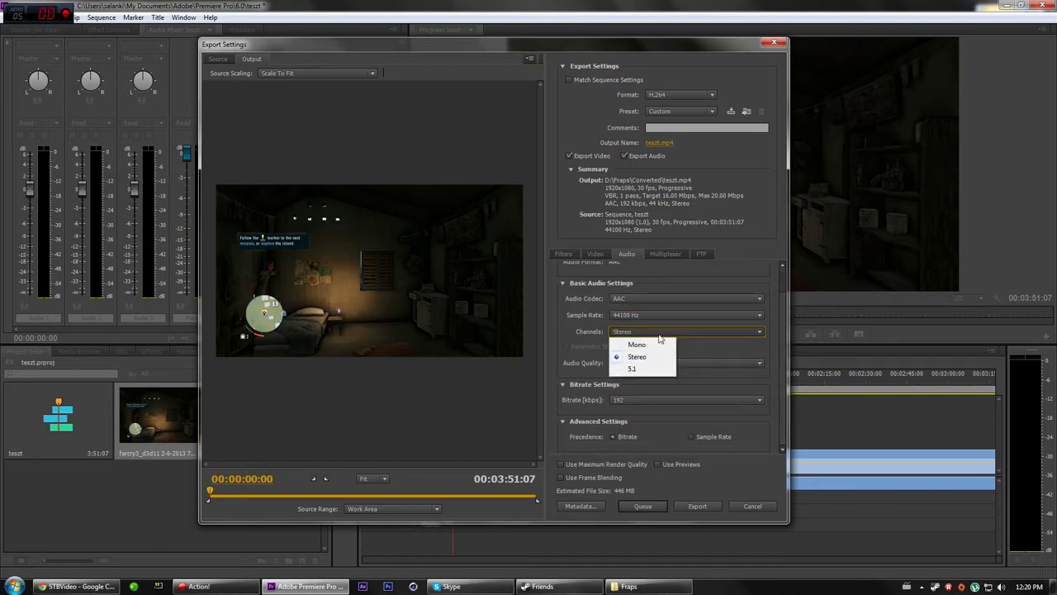
pyautogui.click(658, 333)
pyautogui.click(717, 361)
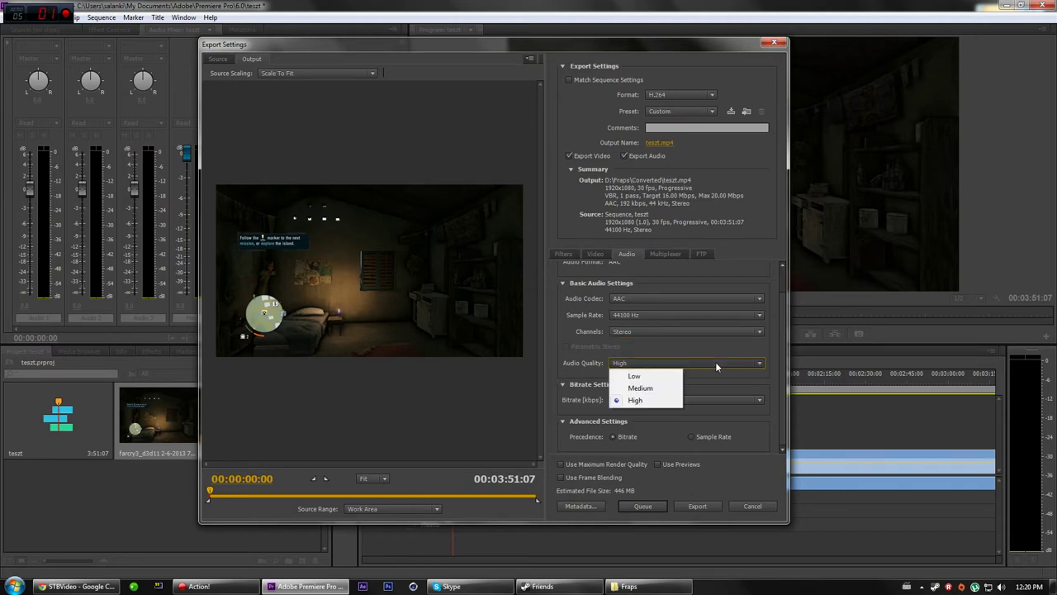
pyautogui.click(715, 361)
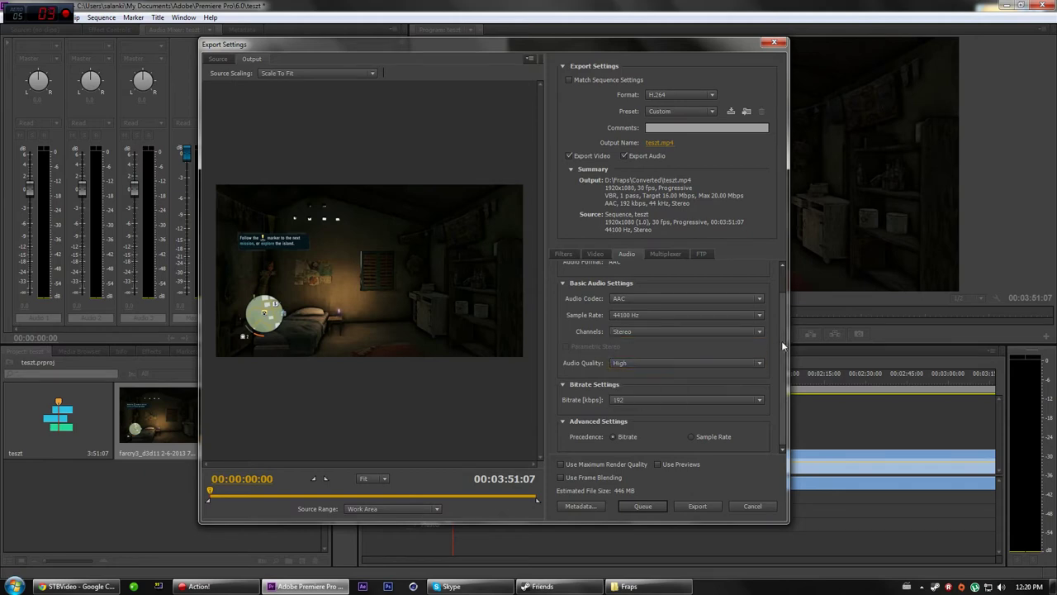
pyautogui.click(692, 399)
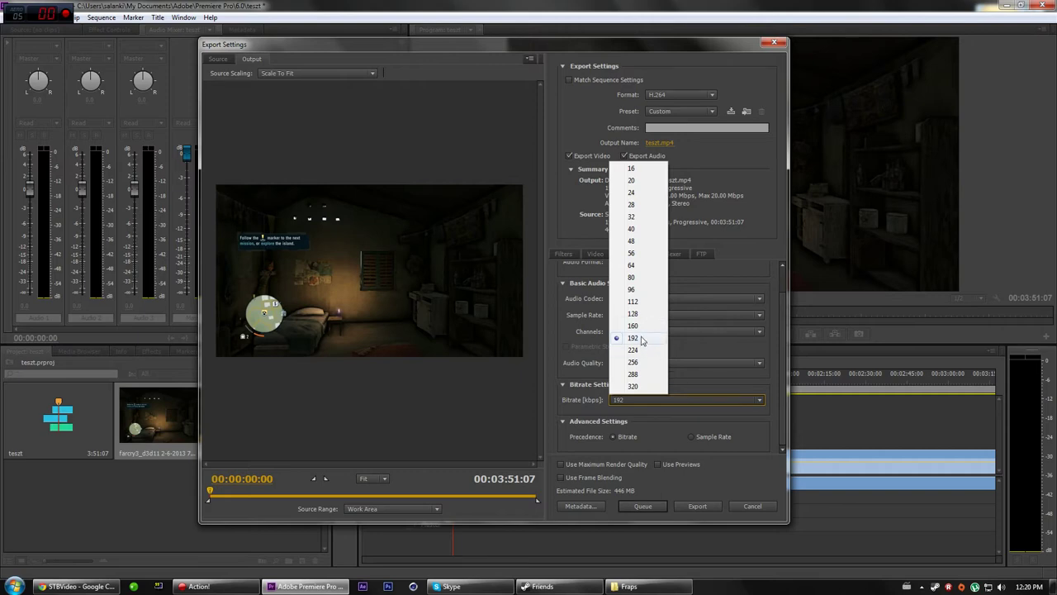
pyautogui.click(641, 338)
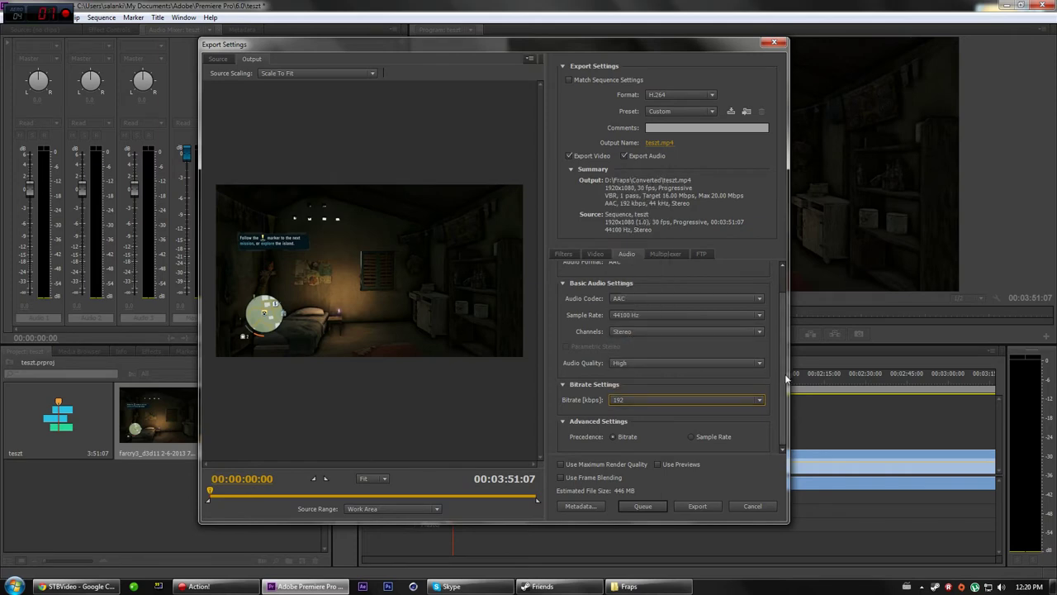
# Review the Multiplexer, FTP, Filters and Video tabs of the export settings
pyautogui.scroll(1, 787, 312)
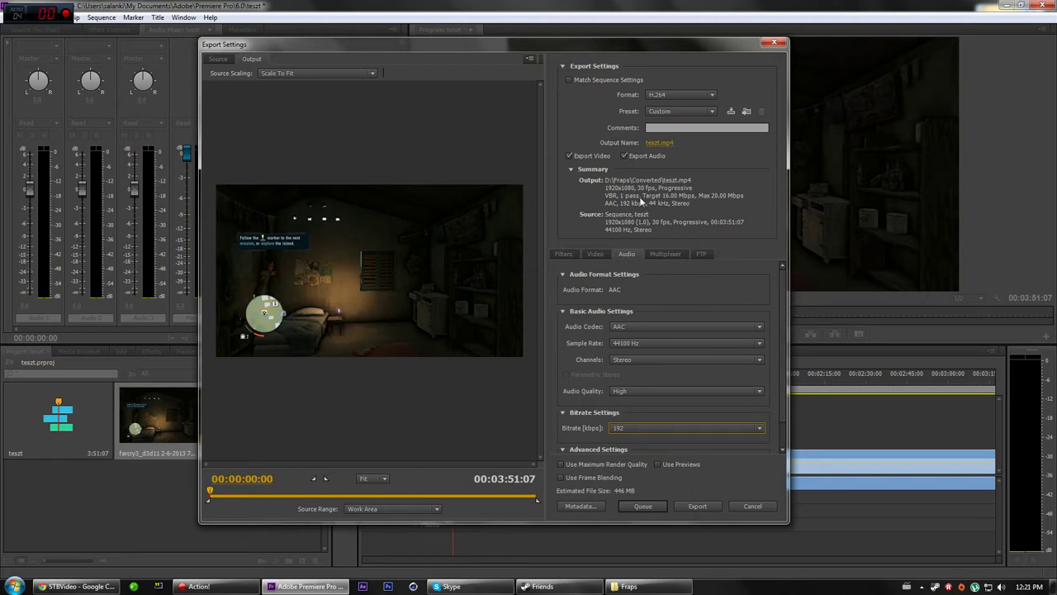
pyautogui.click(662, 255)
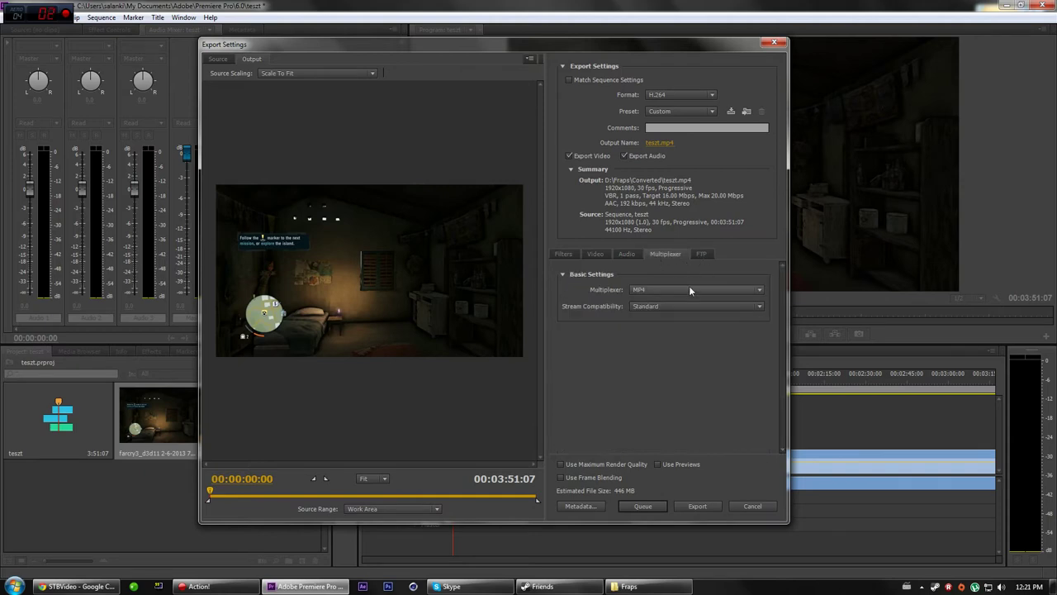
pyautogui.click(698, 253)
pyautogui.click(570, 254)
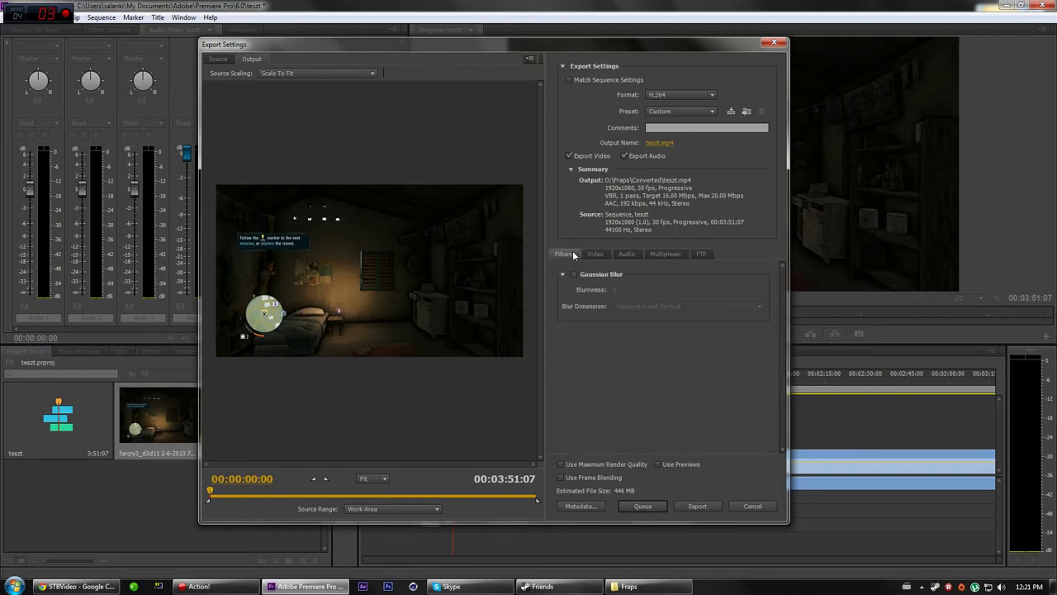
pyautogui.click(627, 255)
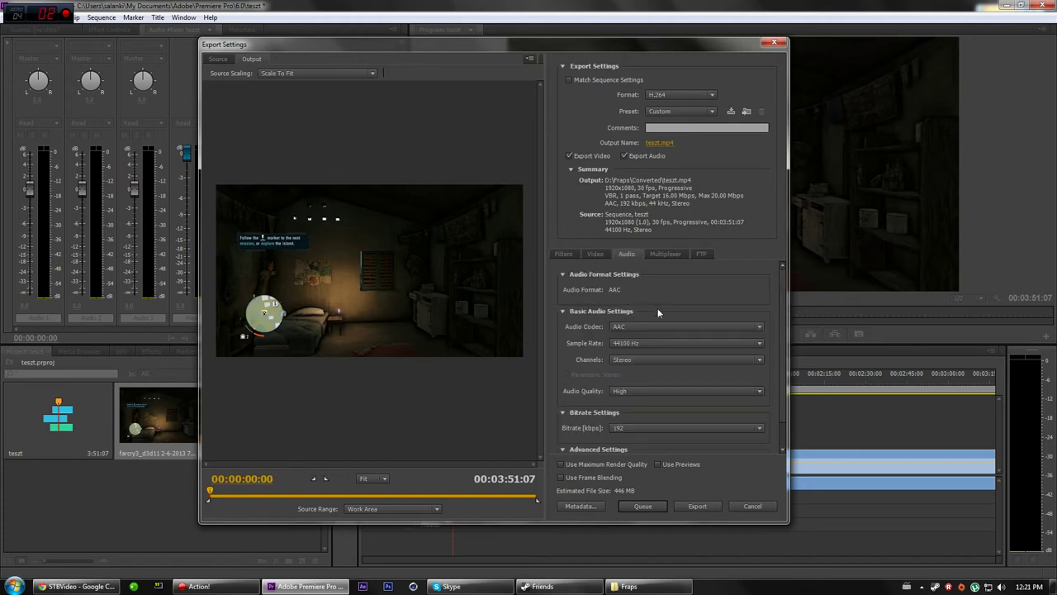
pyautogui.click(596, 254)
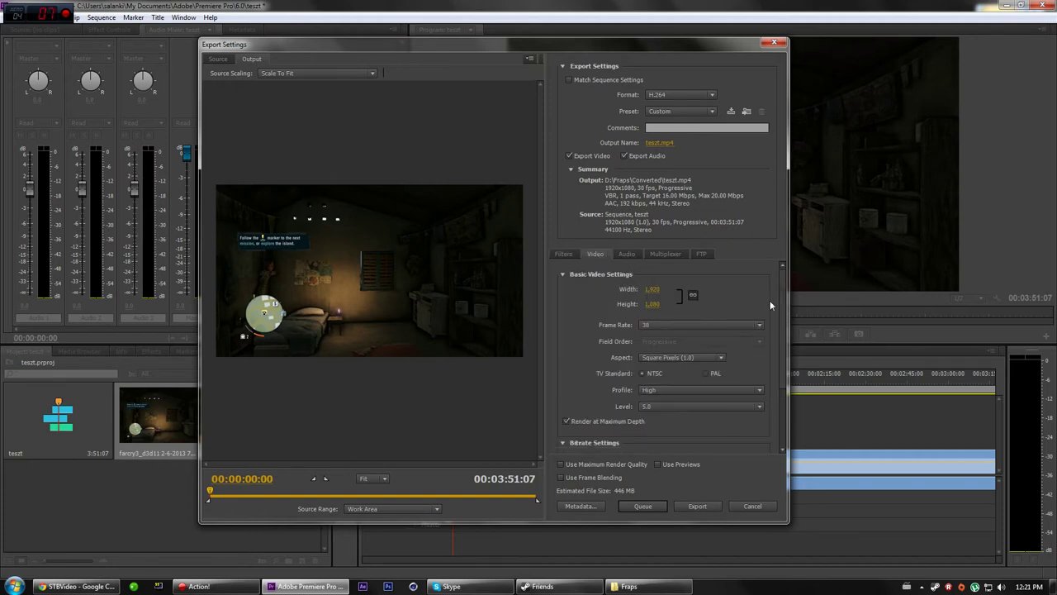
pyautogui.moveTo(780, 296); pyautogui.dragTo(769, 368)
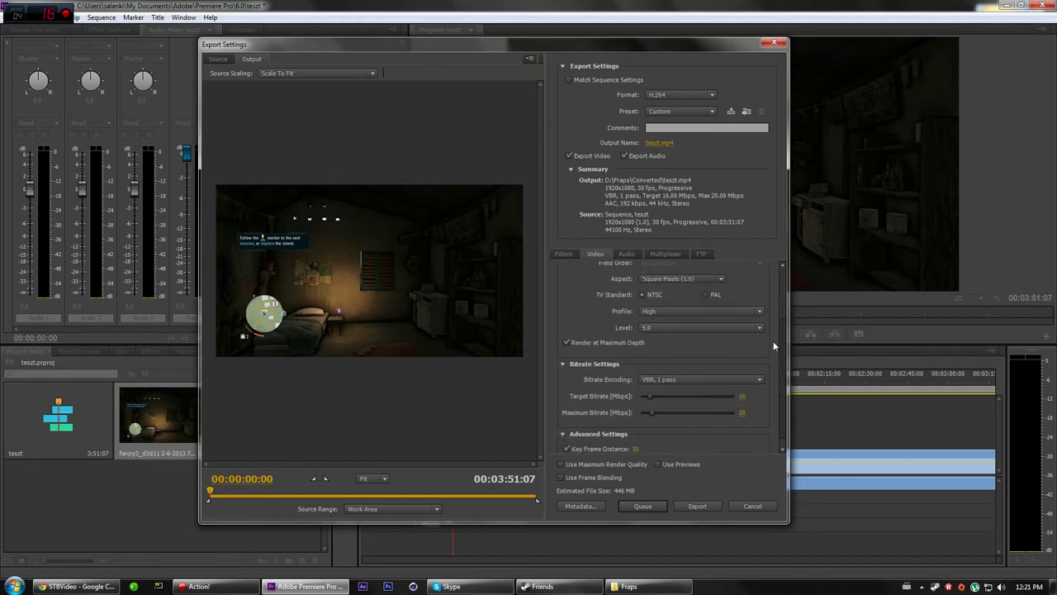
pyautogui.scroll(3, 769, 368)
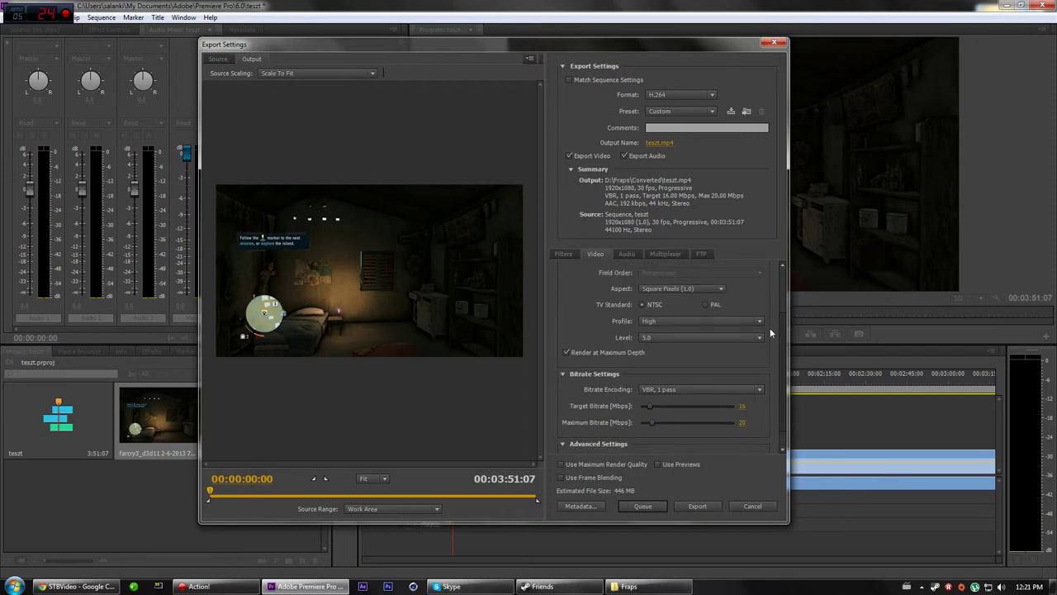
# Queue the teszt export in Media Encoder, select the job and start the queue
pyautogui.click(648, 506)
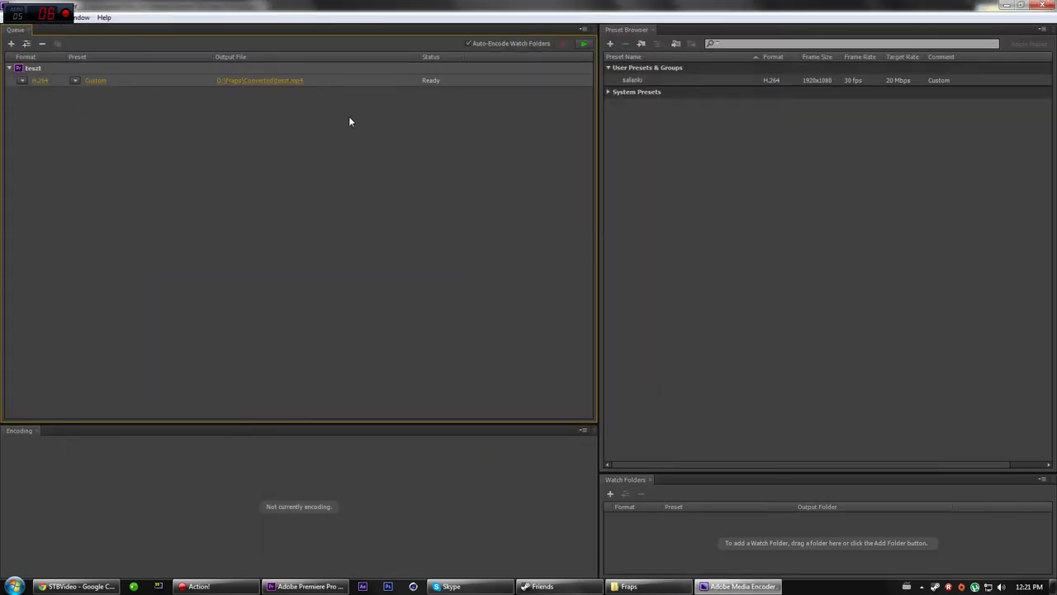
pyautogui.click(364, 82)
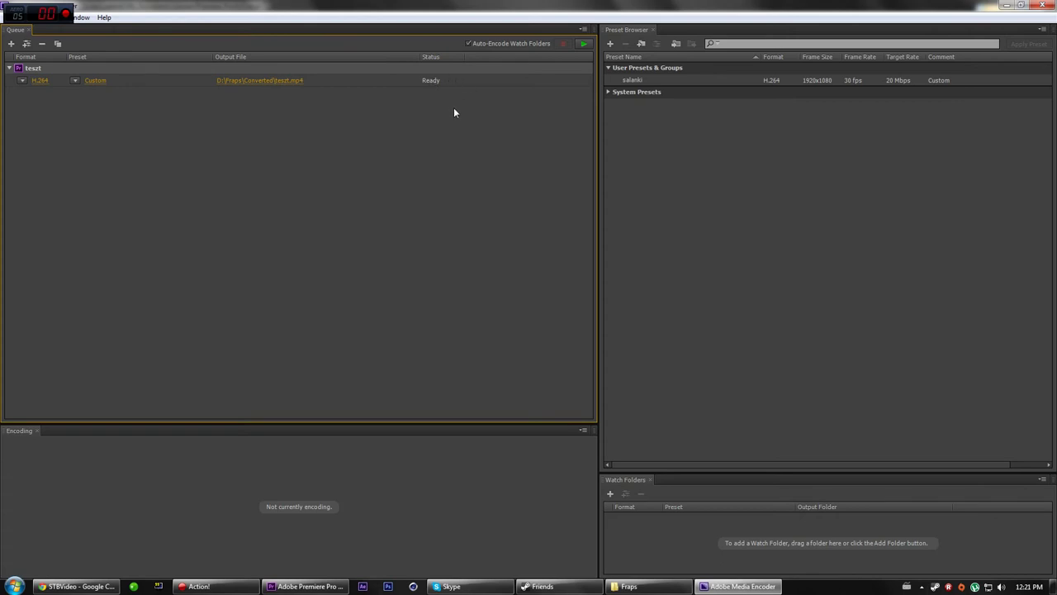
pyautogui.click(584, 45)
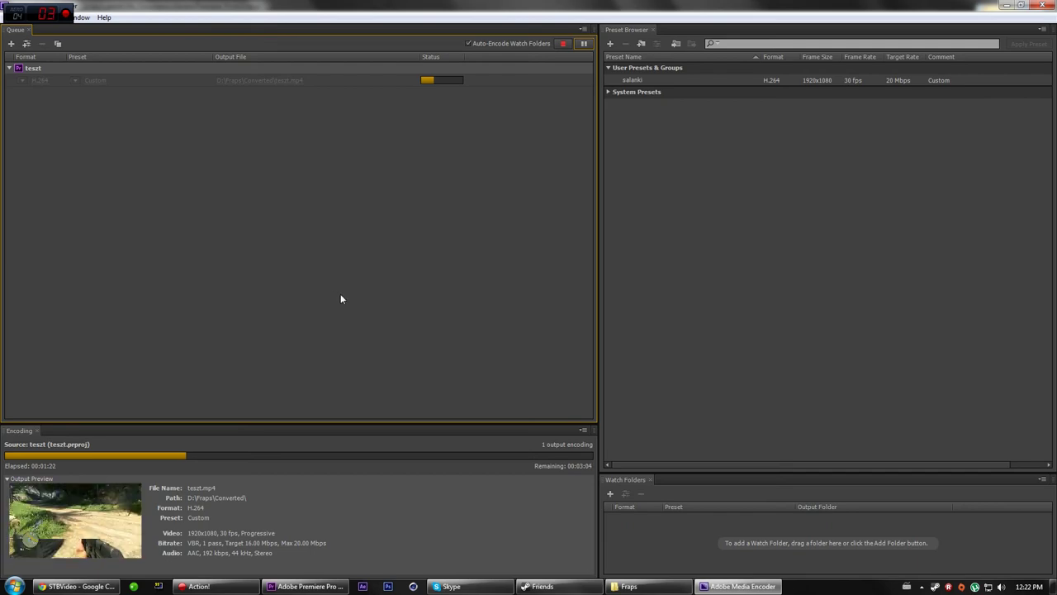
# Let the encode run, then bring the Chrome window with the STBVideo pages forward
pyautogui.click(78, 586)
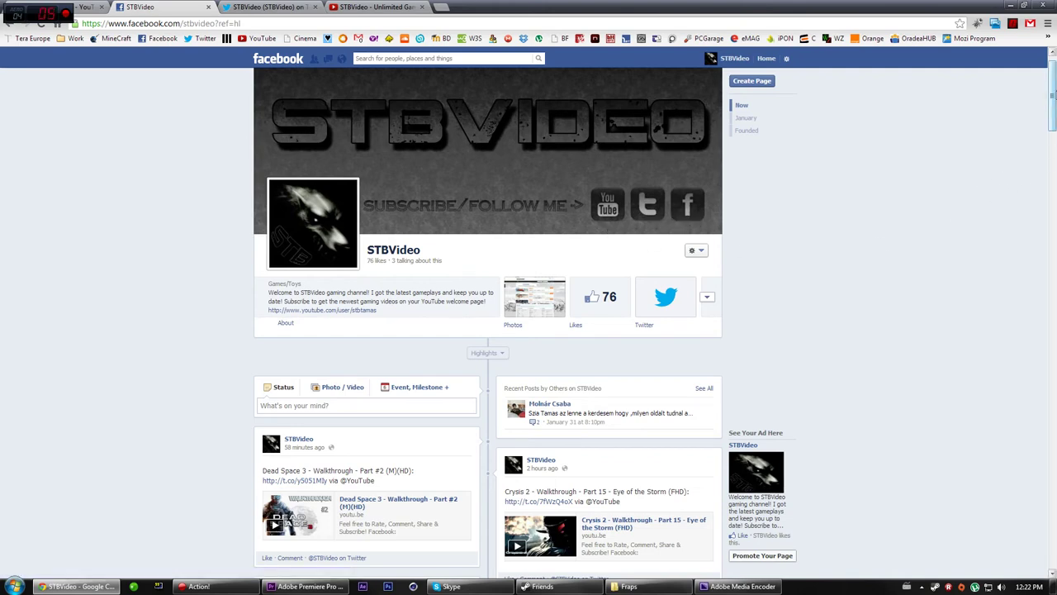
# Browse the STBVideo Facebook, Twitter and YouTube tabs, then minimize Chrome
pyautogui.moveTo(1052, 98)
pyautogui.mouseDown()
pyautogui.moveTo(1055, 234)
pyautogui.moveTo(1039, 76)
pyautogui.mouseUp()
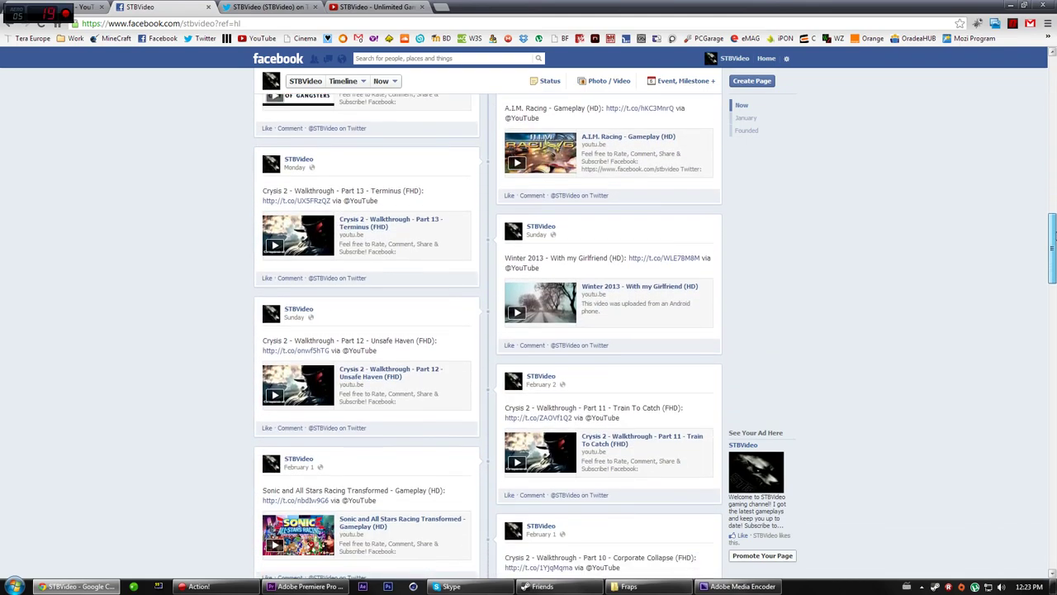
pyautogui.click(264, 8)
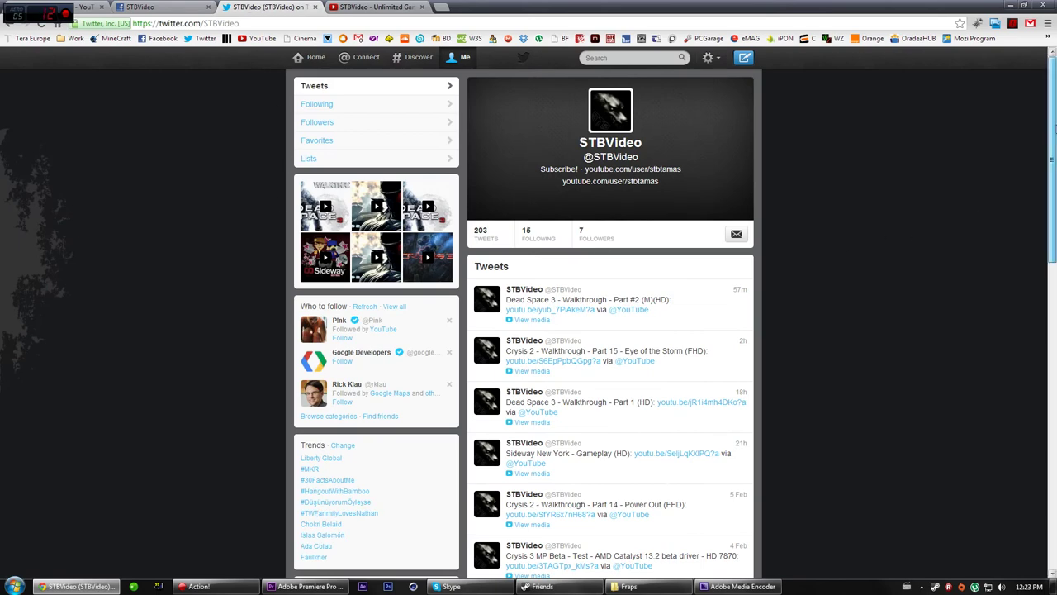
pyautogui.moveTo(691, 185)
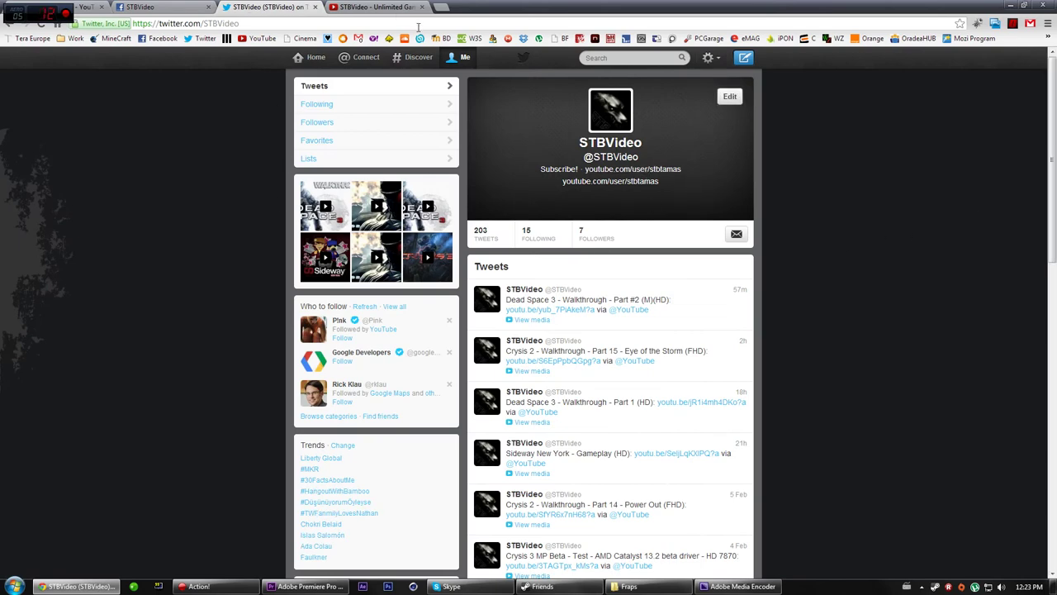
pyautogui.hotkey('ctrl', 'Tab')
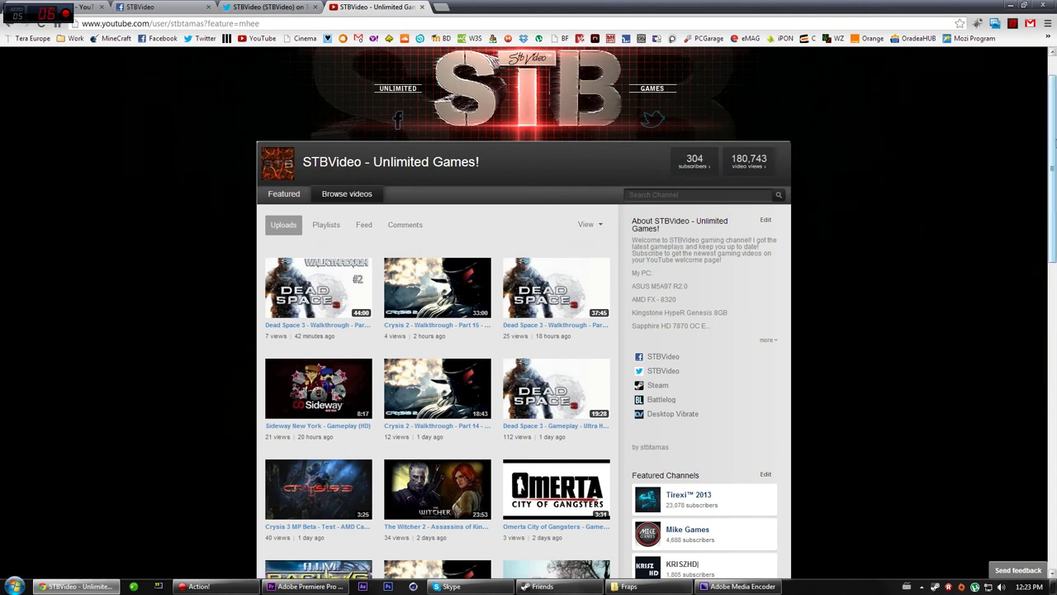
pyautogui.scroll(-2, 1052, 165)
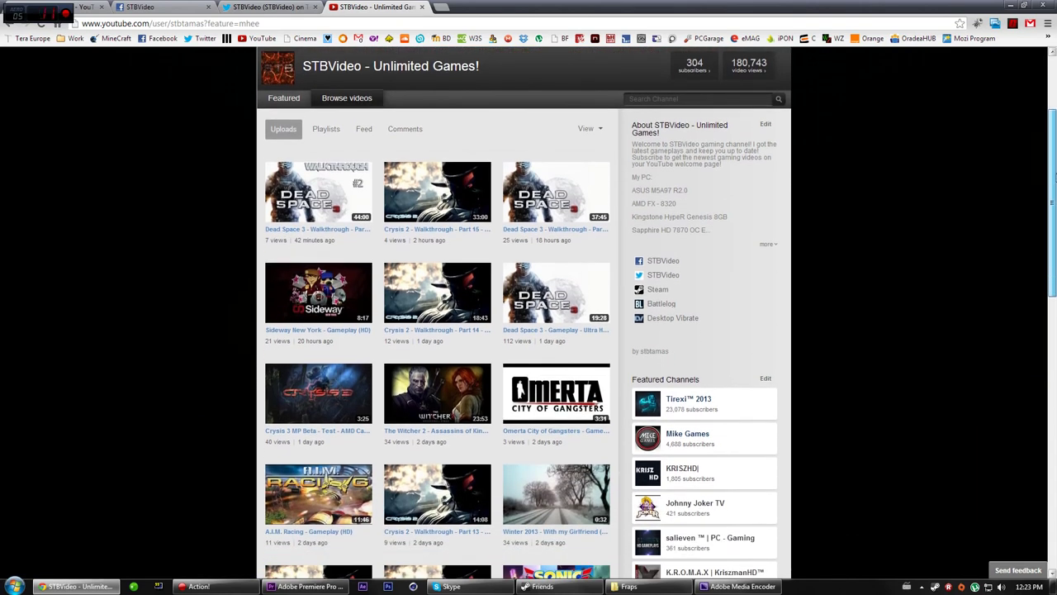
pyautogui.moveTo(1054, 176)
pyautogui.mouseDown()
pyautogui.moveTo(1054, 358)
pyautogui.moveTo(1053, 49)
pyautogui.mouseUp()
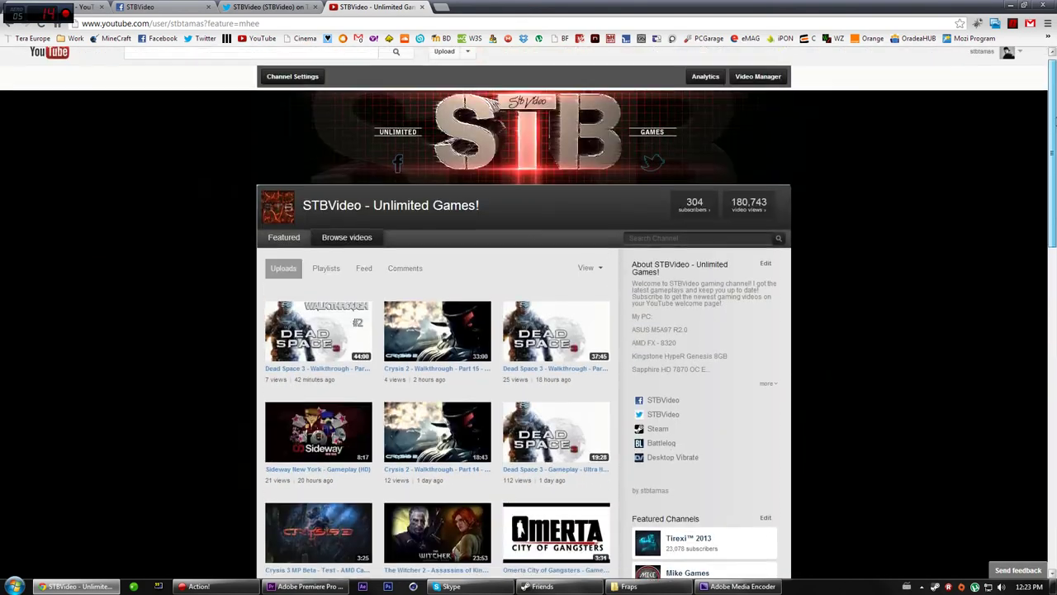
pyautogui.scroll(-1, 97, 84)
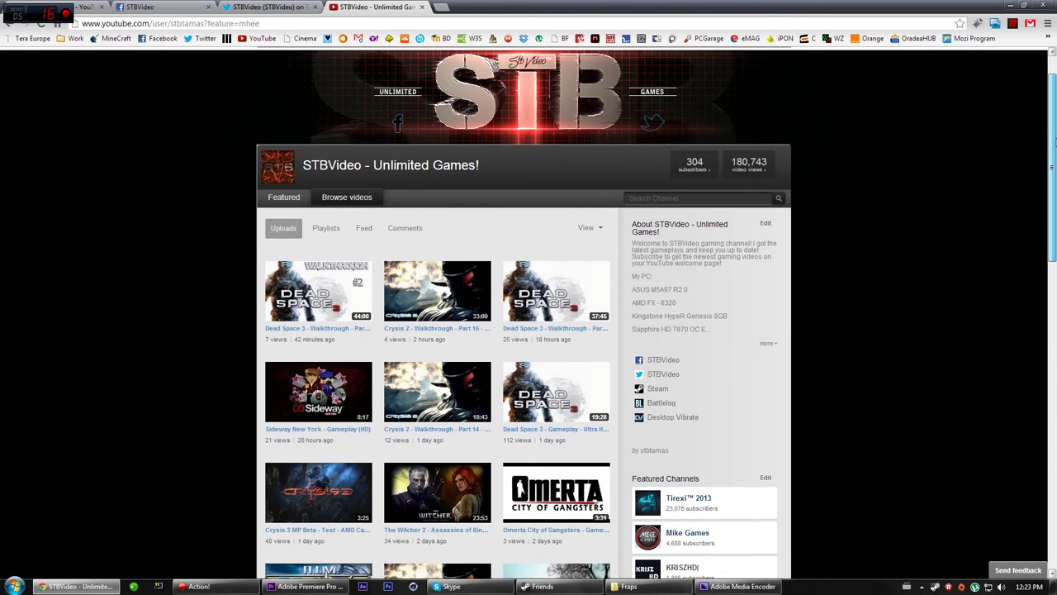
pyautogui.click(144, 9)
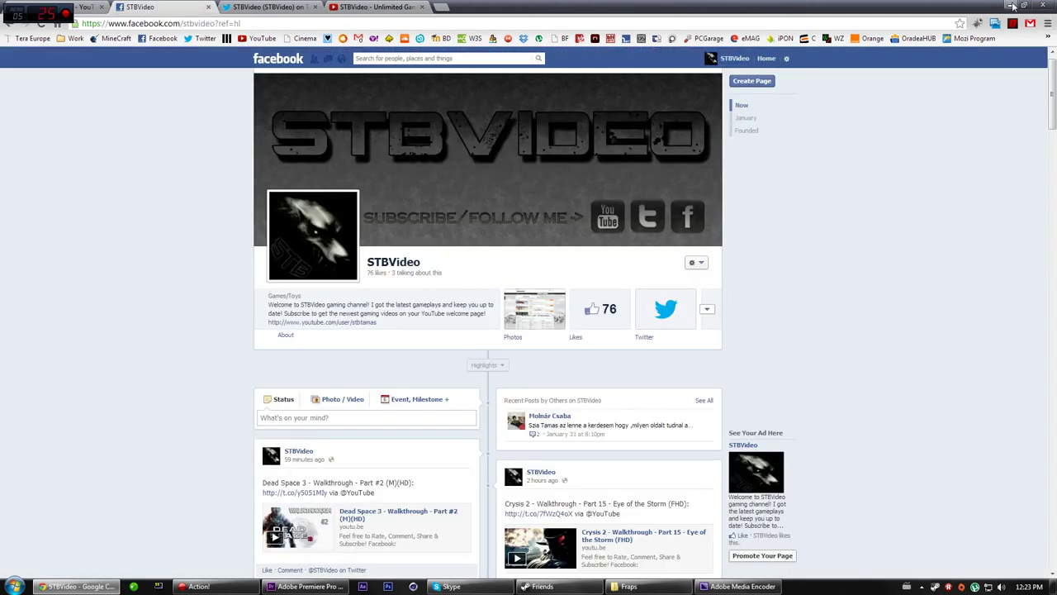
pyautogui.click(1013, 6)
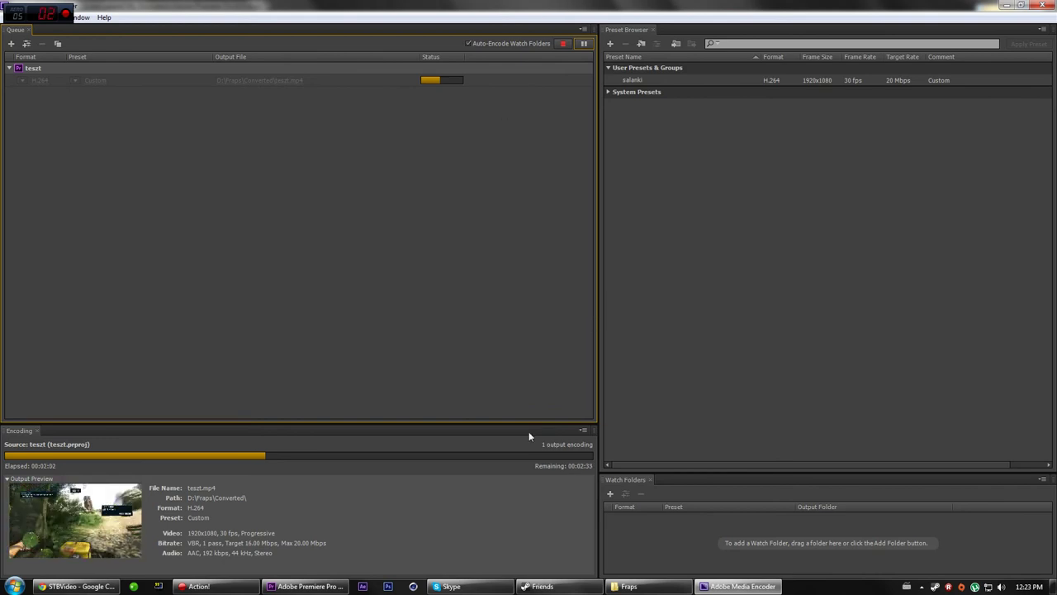
# Open D:\Fraps\Converted, select the Dead Space 3 video, then minimize Explorer
pyautogui.click(649, 583)
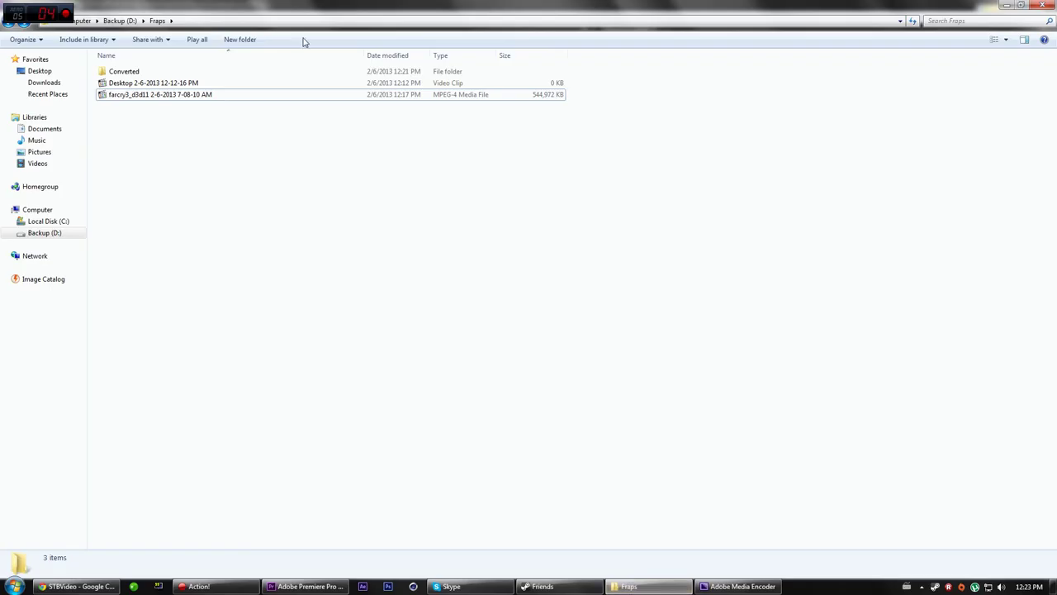
pyautogui.doubleClick(156, 73)
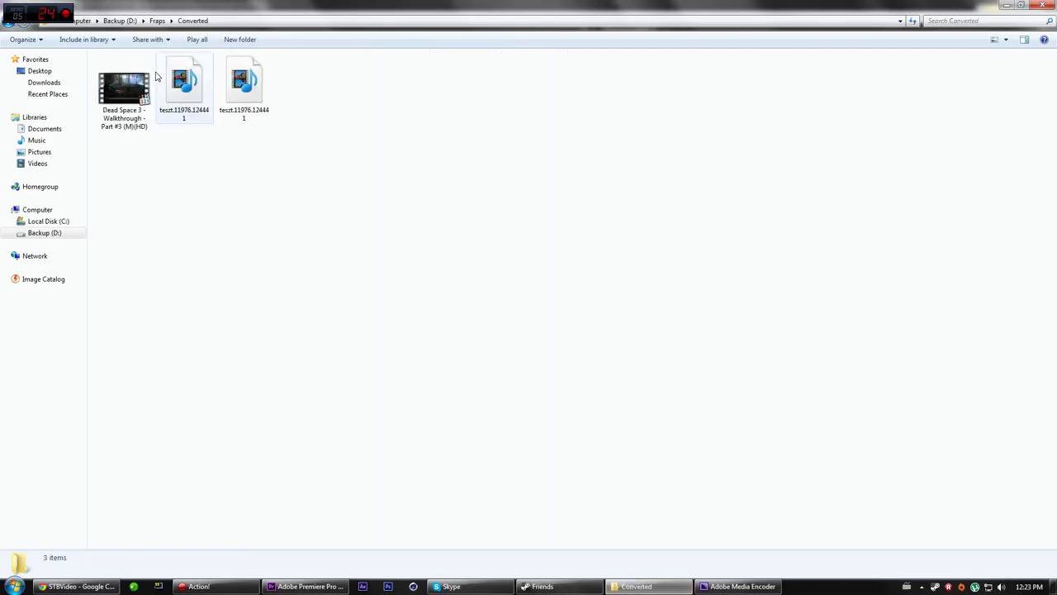
pyautogui.click(129, 128)
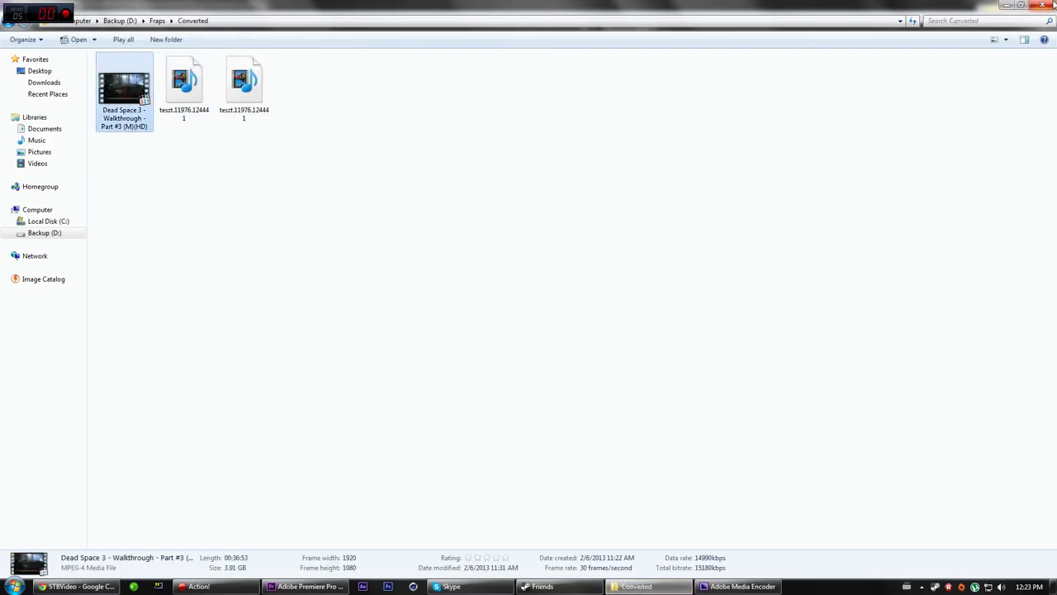
pyautogui.click(1007, 6)
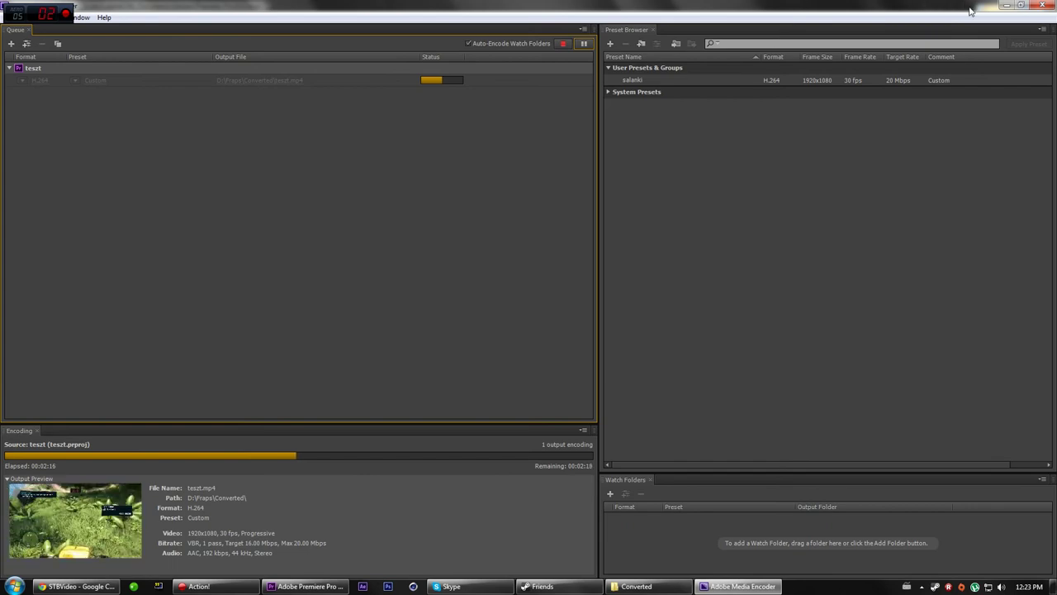
pyautogui.click(1007, 6)
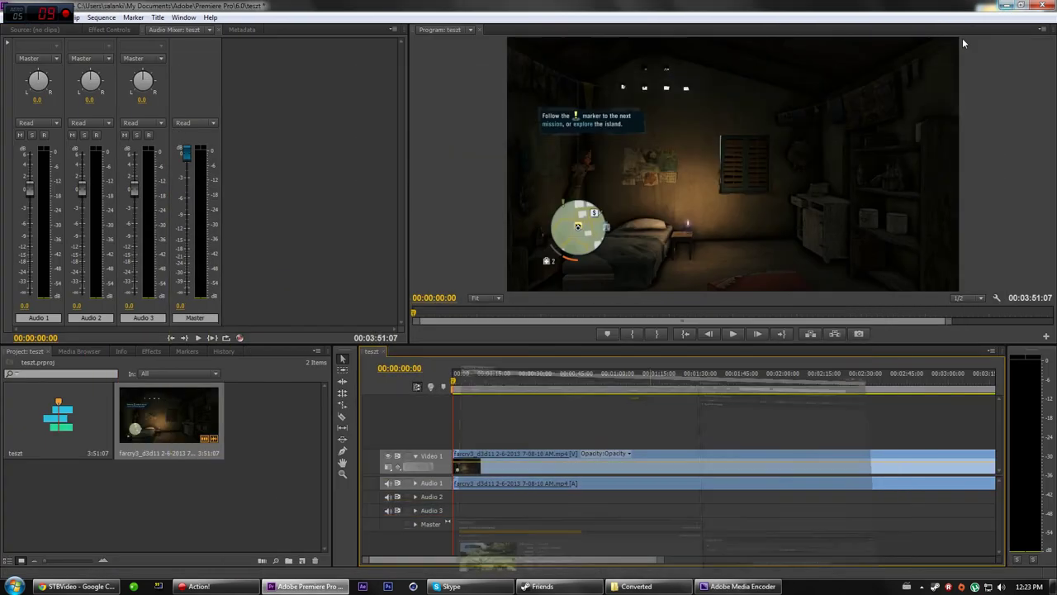
pyautogui.click(1006, 5)
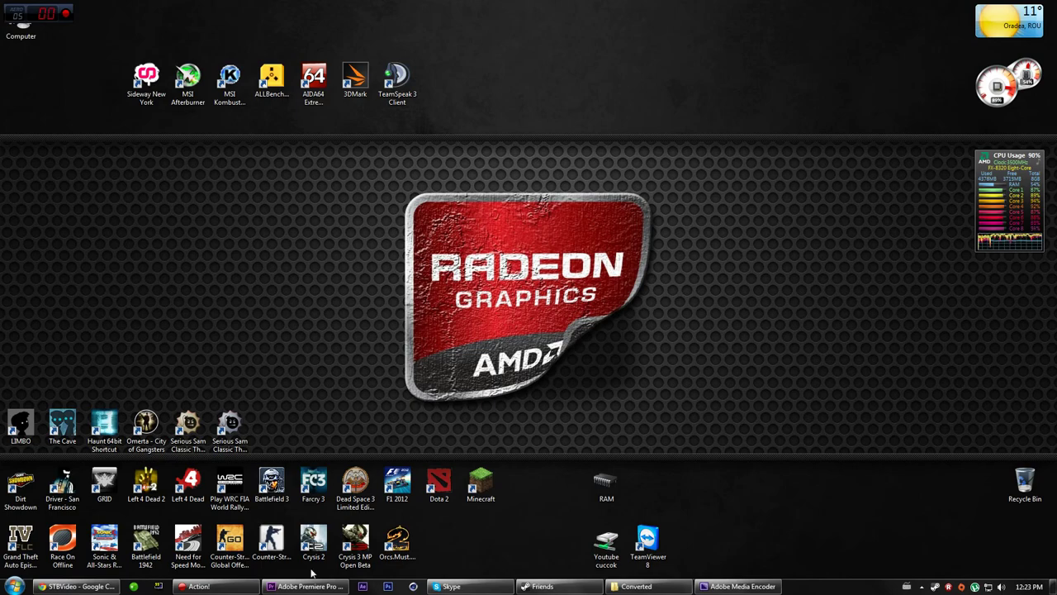
pyautogui.click(281, 588)
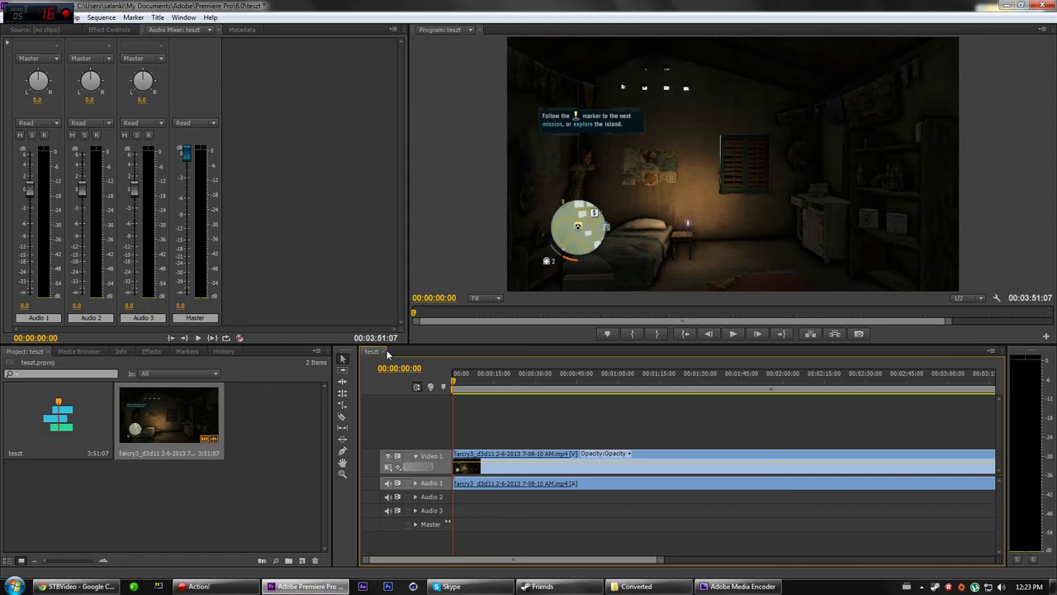
pyautogui.click(739, 586)
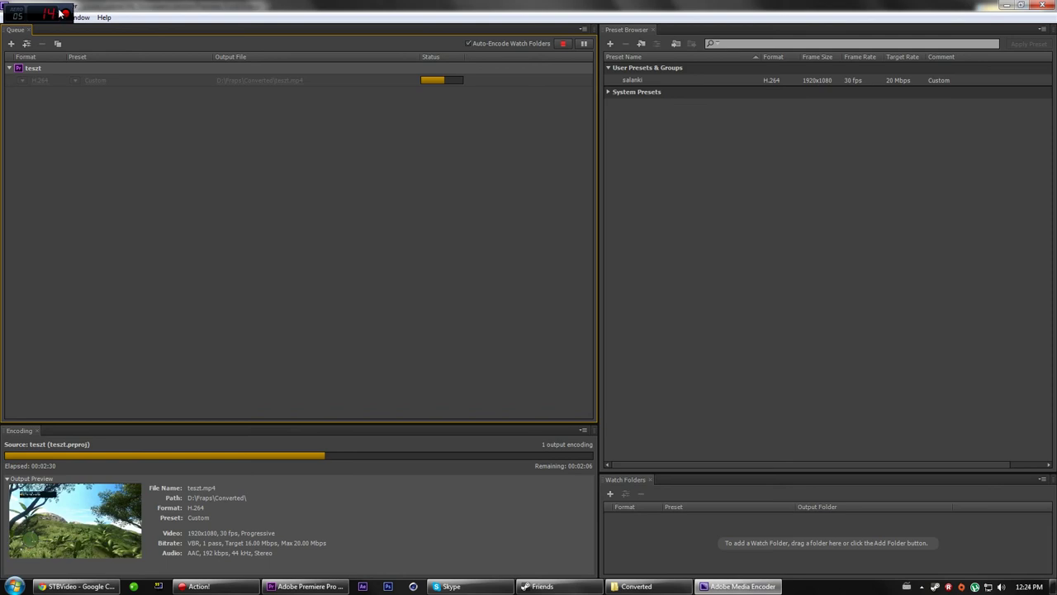
# Open Edit > Preferences and view the Memory page (7.9 GB installed, 1.5 GB reserved)
pyautogui.click(9, 21)
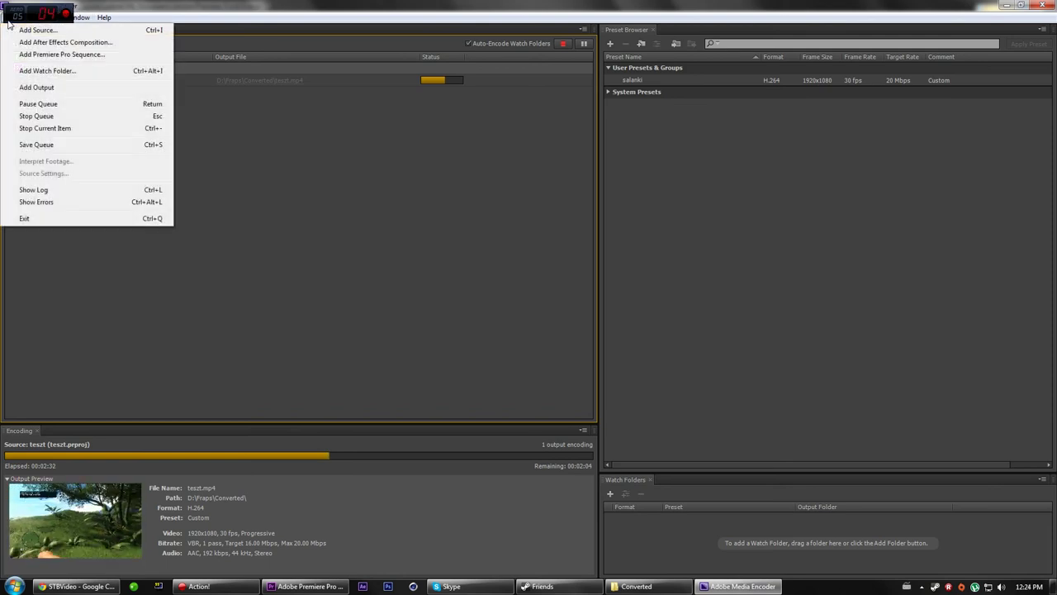
pyautogui.click(10, 17)
pyautogui.click(29, 16)
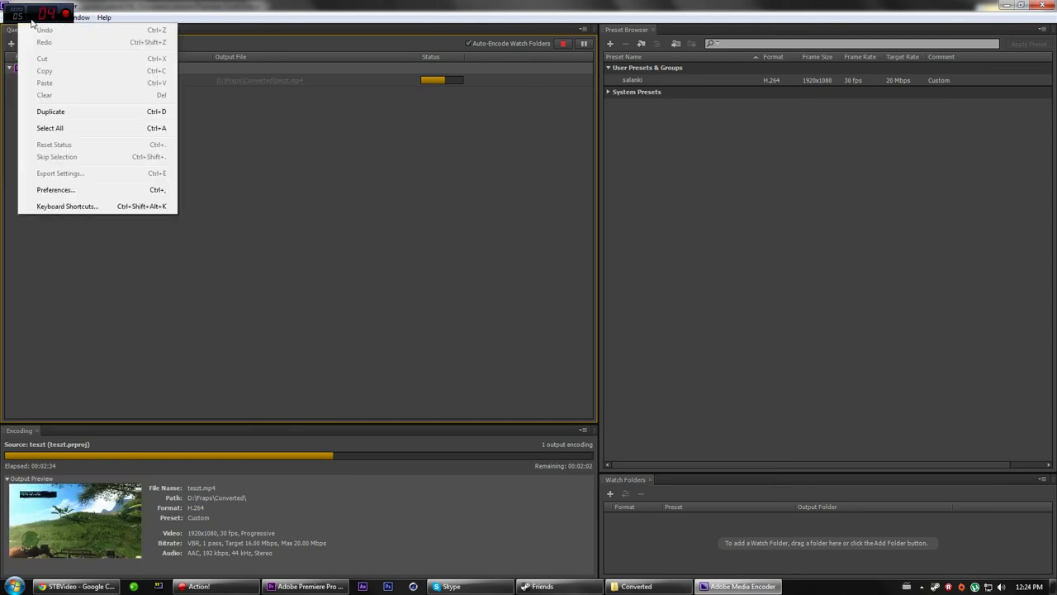
pyautogui.click(54, 190)
pyautogui.click(403, 232)
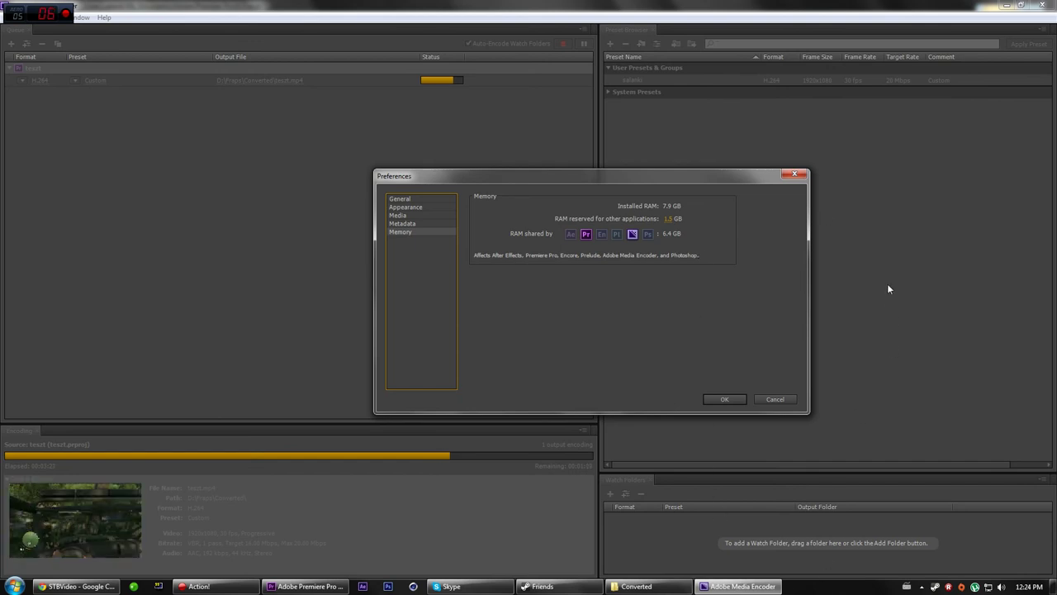
# Close Preferences with OK and wait for the teszt.mp4 encode to finish
pyautogui.click(727, 401)
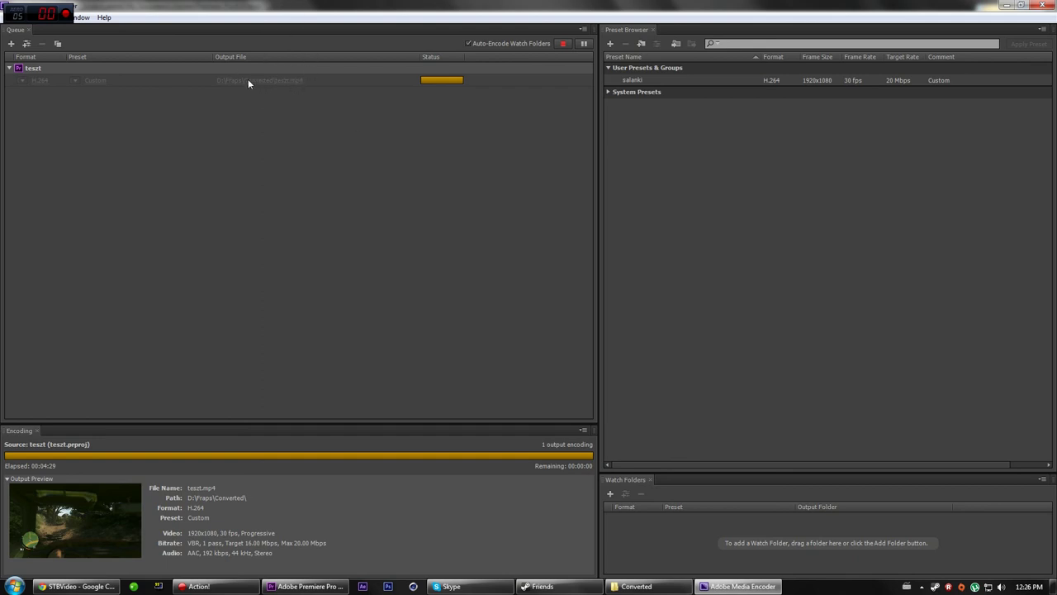
# In Premiere, reopen Export Media to check the output location, then close without exporting
pyautogui.hotkey('alt', 'Tab')
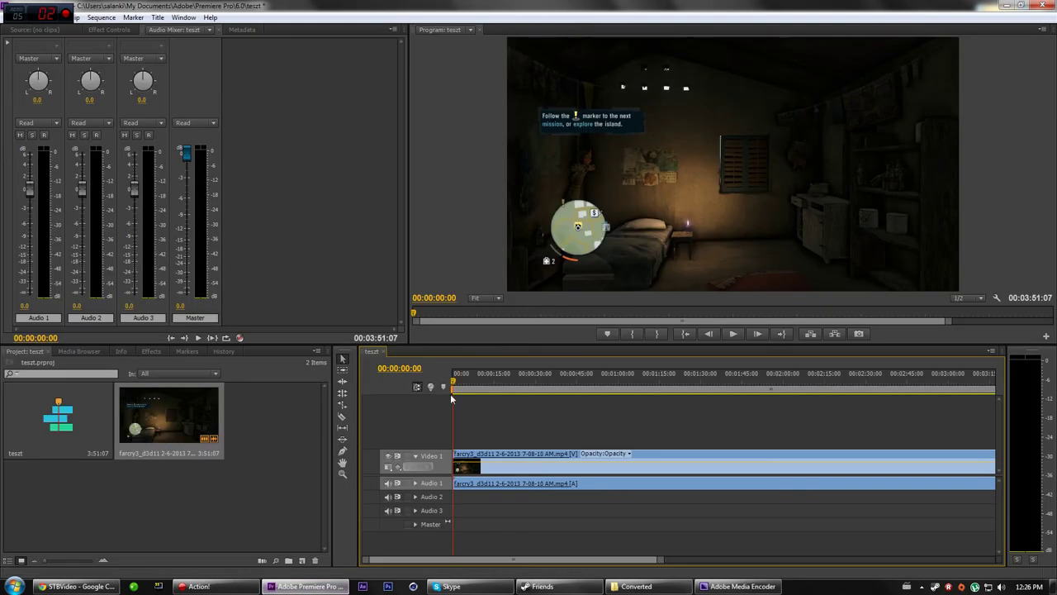
pyautogui.click(6, 18)
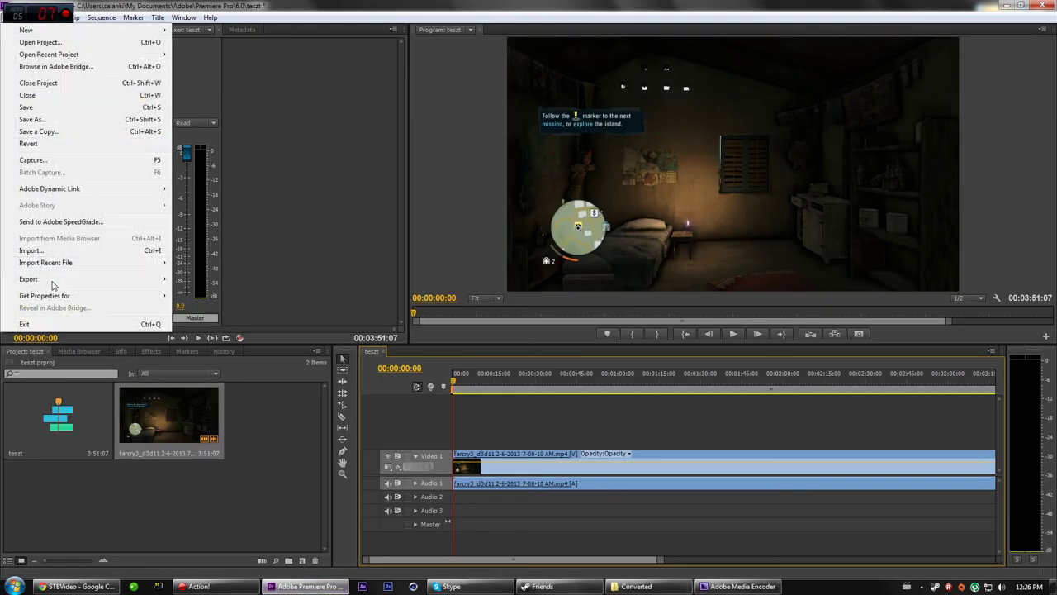
pyautogui.moveTo(50, 283)
pyautogui.click(201, 286)
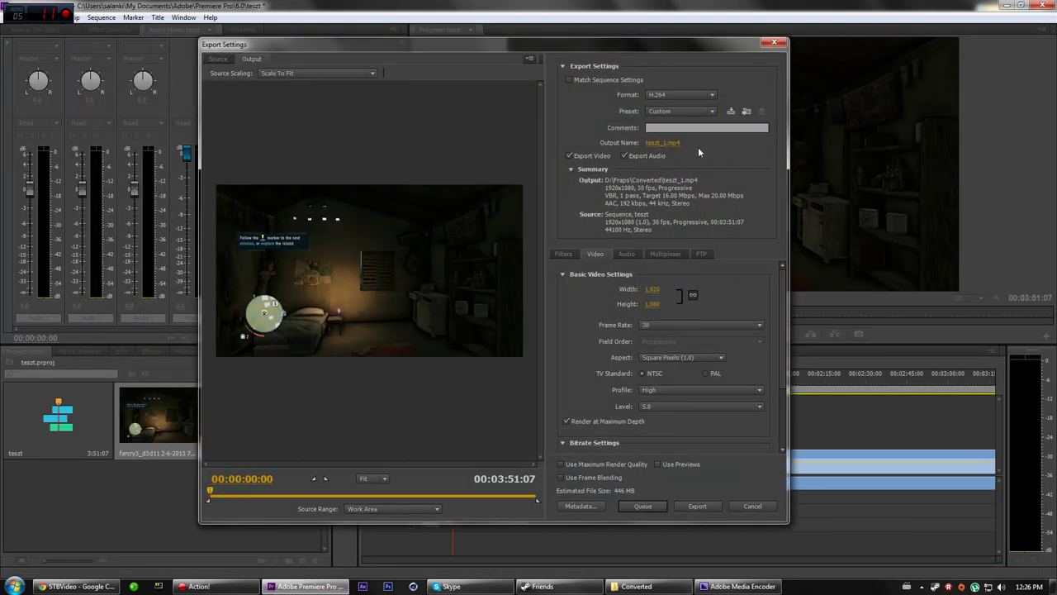
pyautogui.click(667, 146)
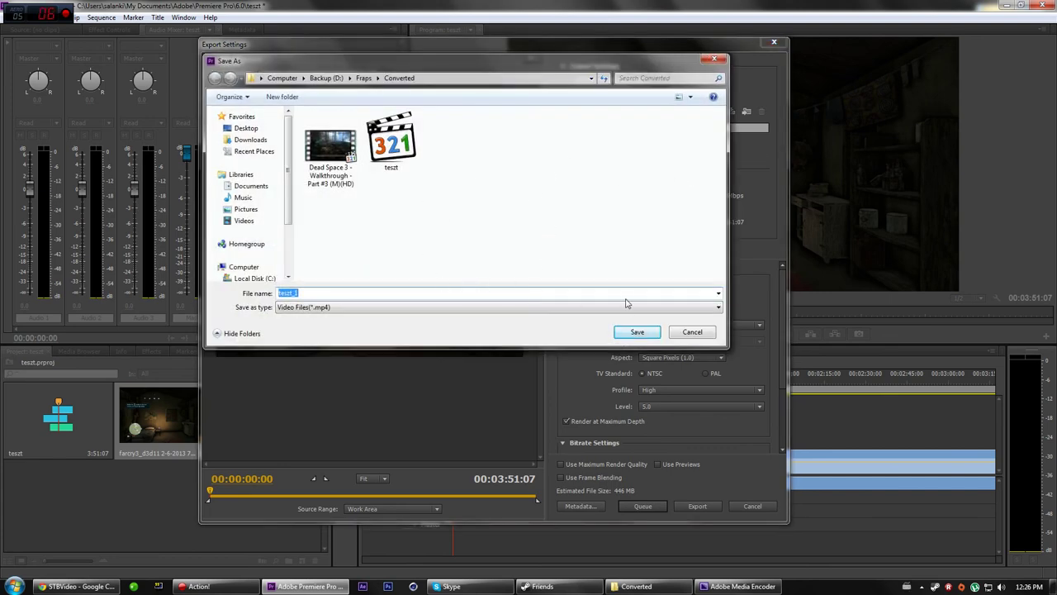
pyautogui.click(691, 332)
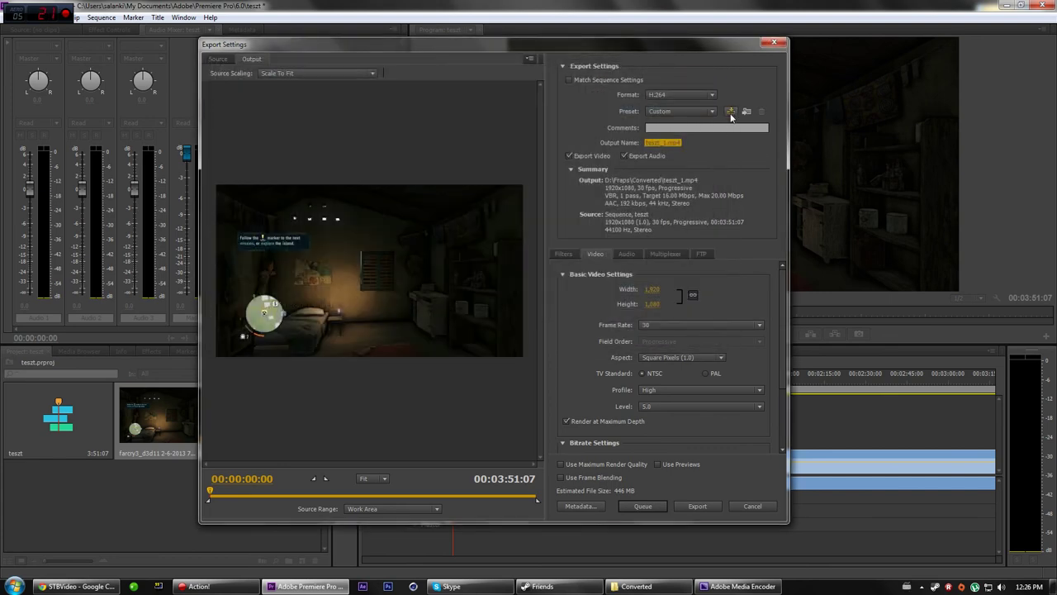
pyautogui.click(774, 41)
# Play the finished teszt.mp4 from the Converted folder to confirm the 1920x1080 export, then close the player
pyautogui.click(739, 585)
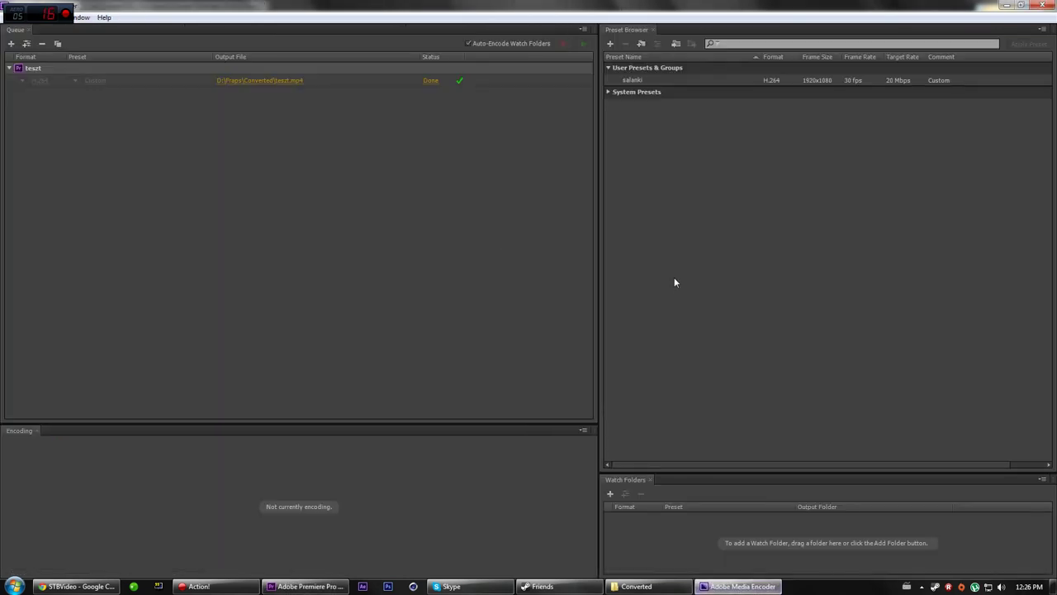
pyautogui.click(289, 86)
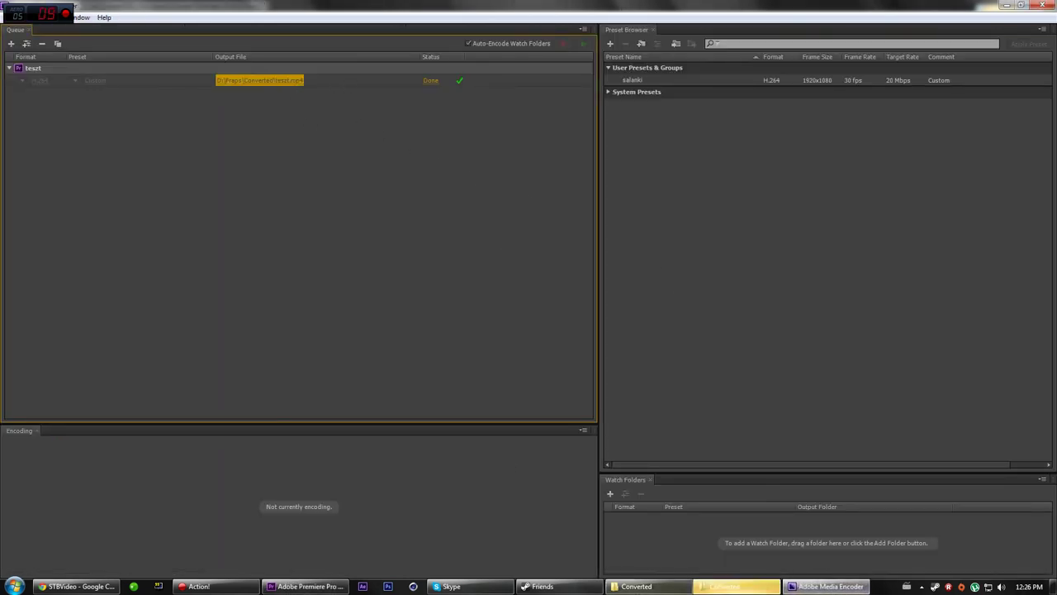
pyautogui.click(716, 588)
pyautogui.doubleClick(541, 157)
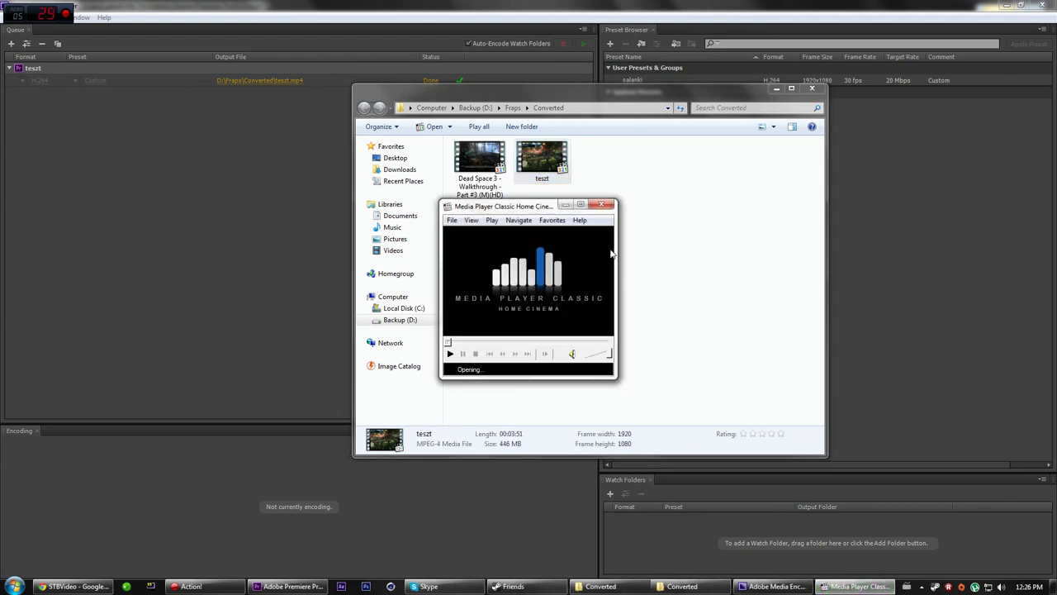
pyautogui.click(609, 207)
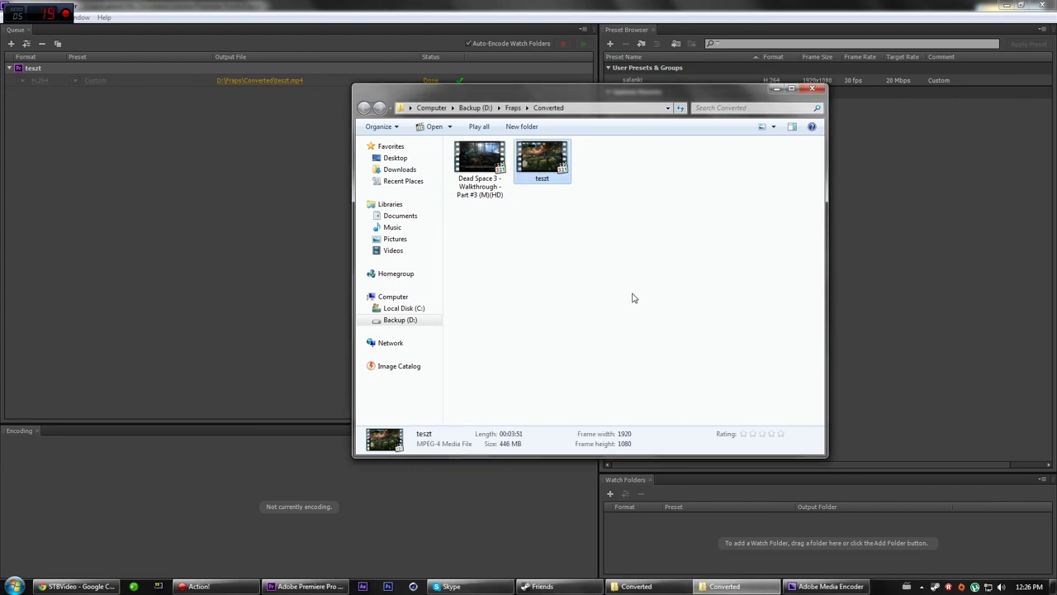
pyautogui.click(776, 88)
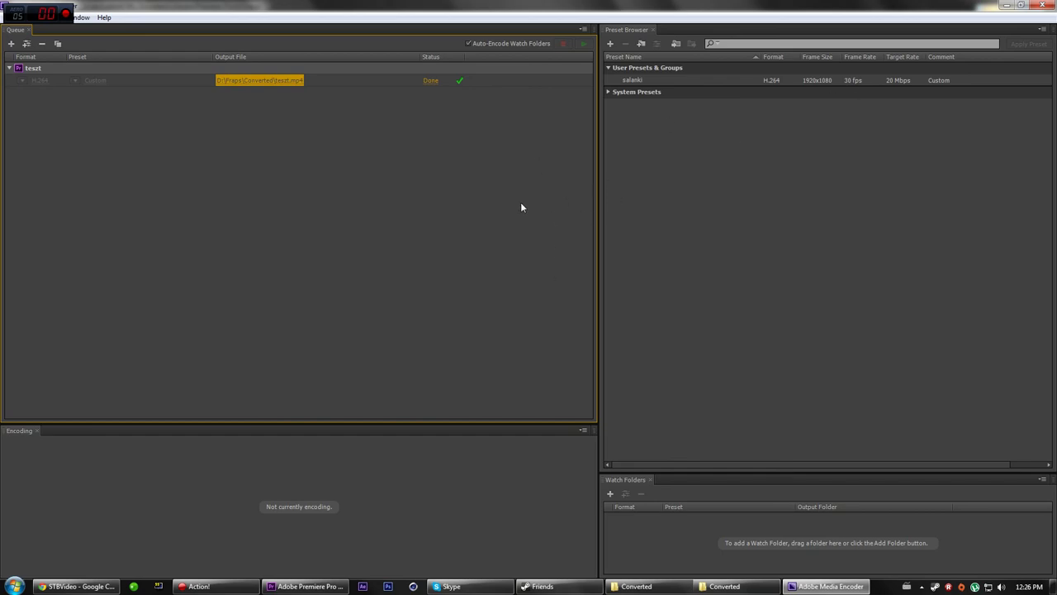
# Quit Media Encoder and Premiere Pro without saving changes to teszt.prproj
pyautogui.click(1042, 6)
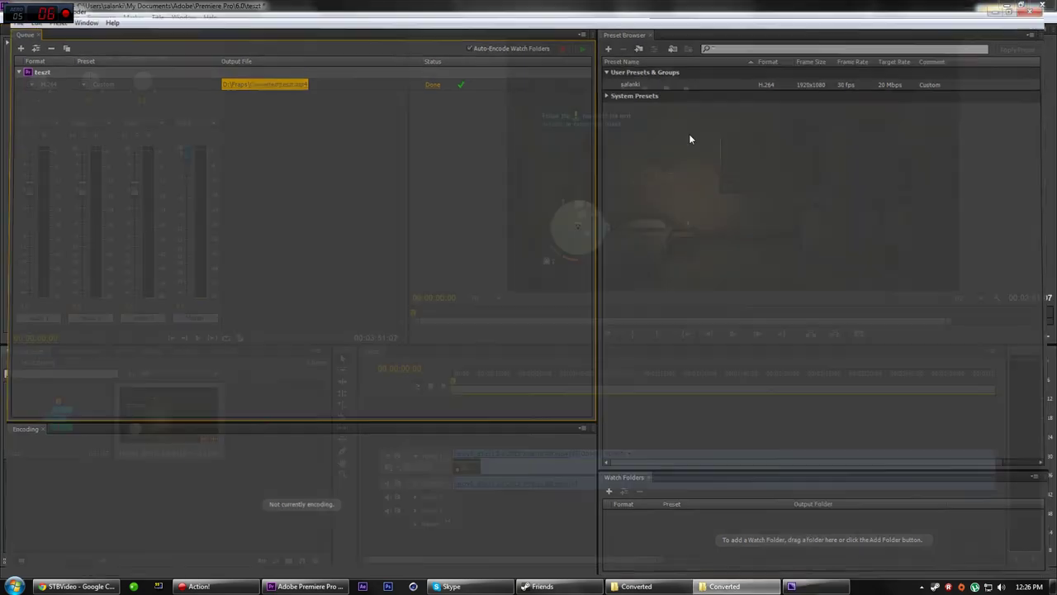
pyautogui.click(1042, 5)
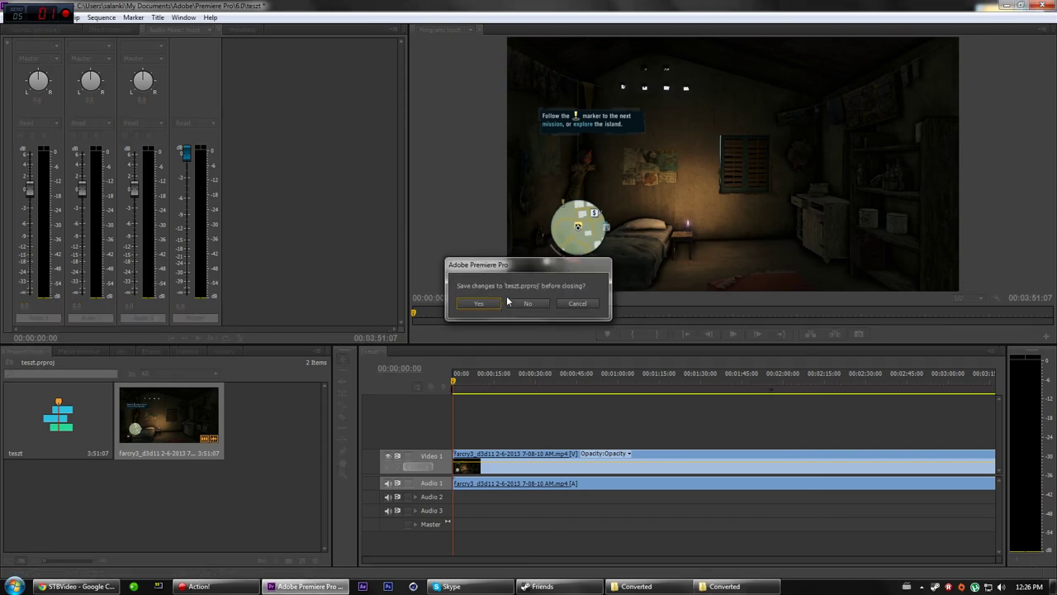
pyautogui.click(536, 303)
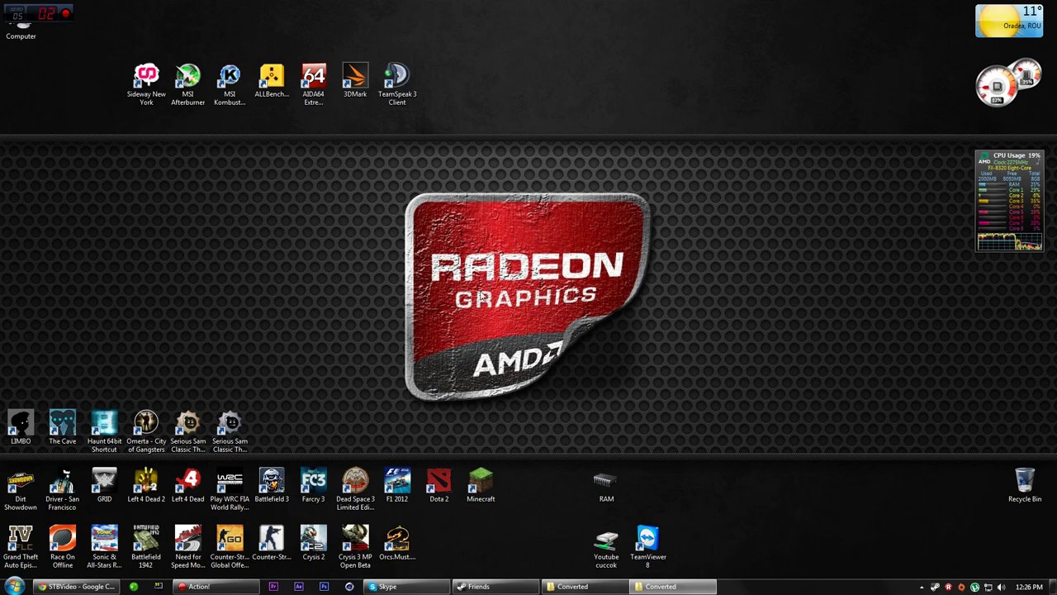
pyautogui.click(661, 585)
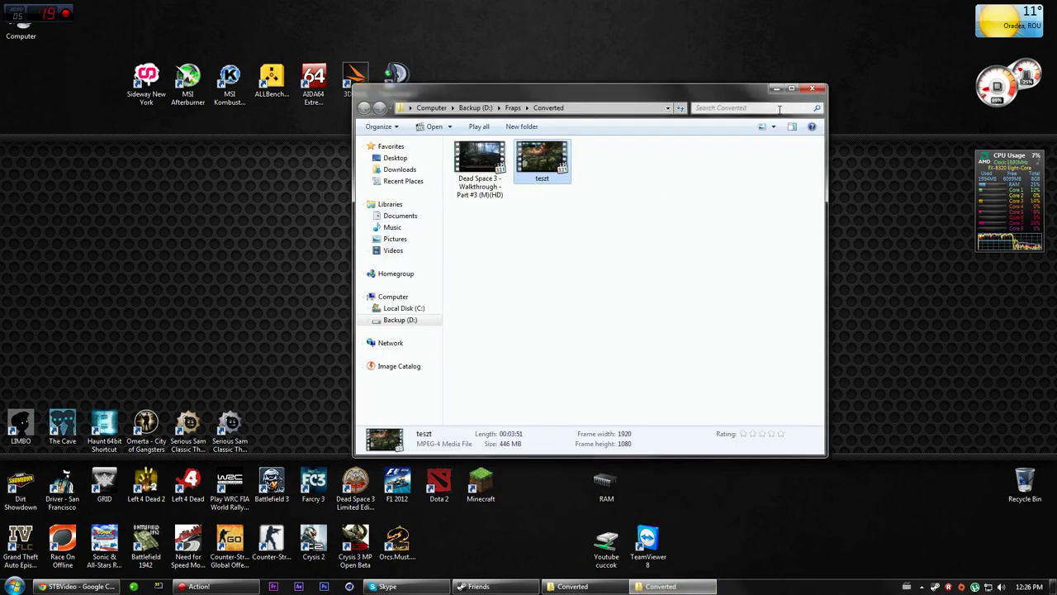
pyautogui.click(776, 89)
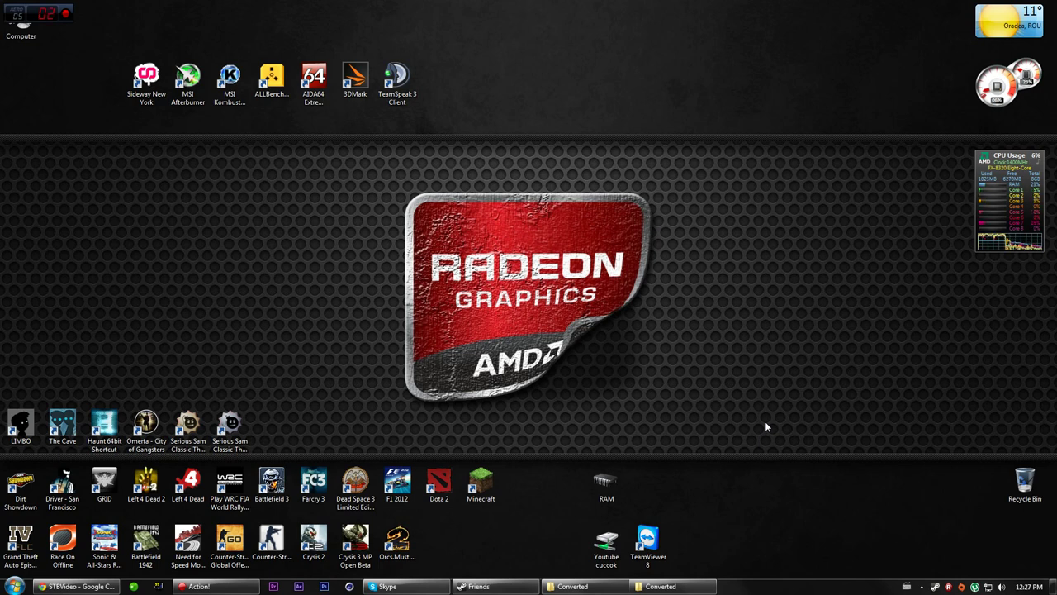
pyautogui.rightClick(772, 326)
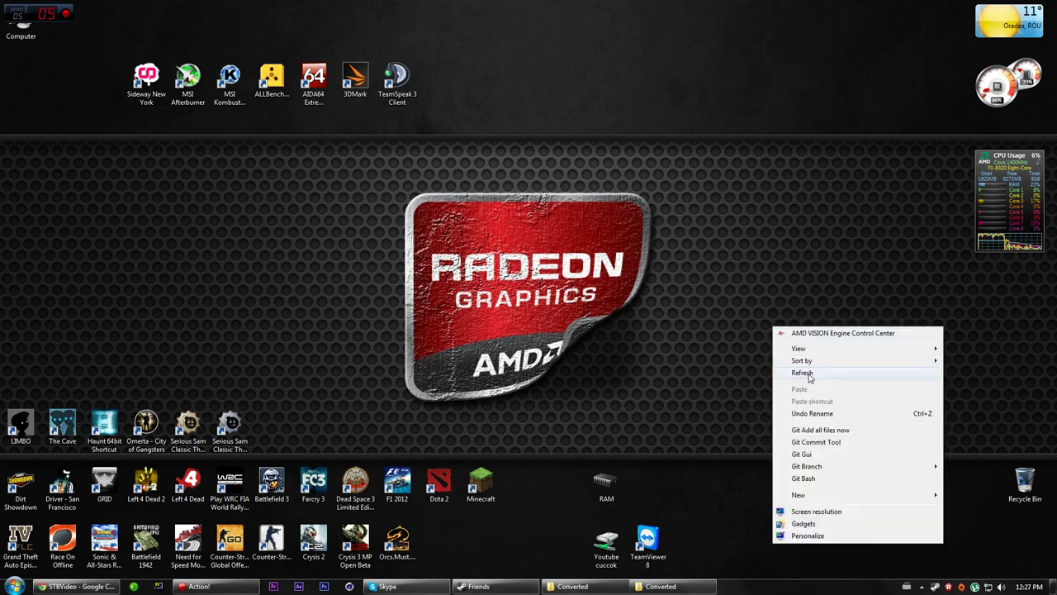
pyautogui.click(809, 373)
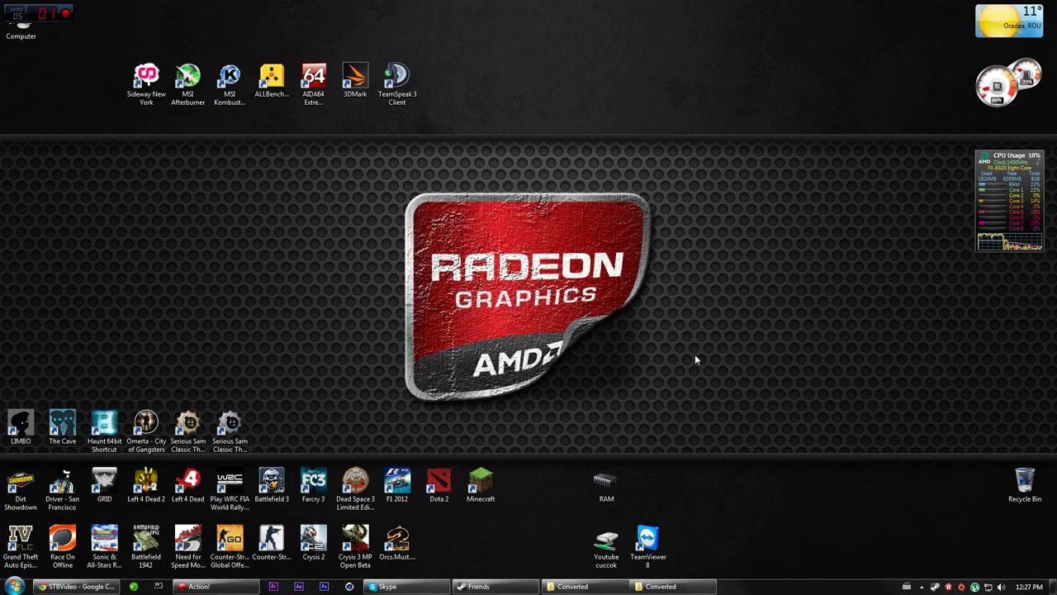